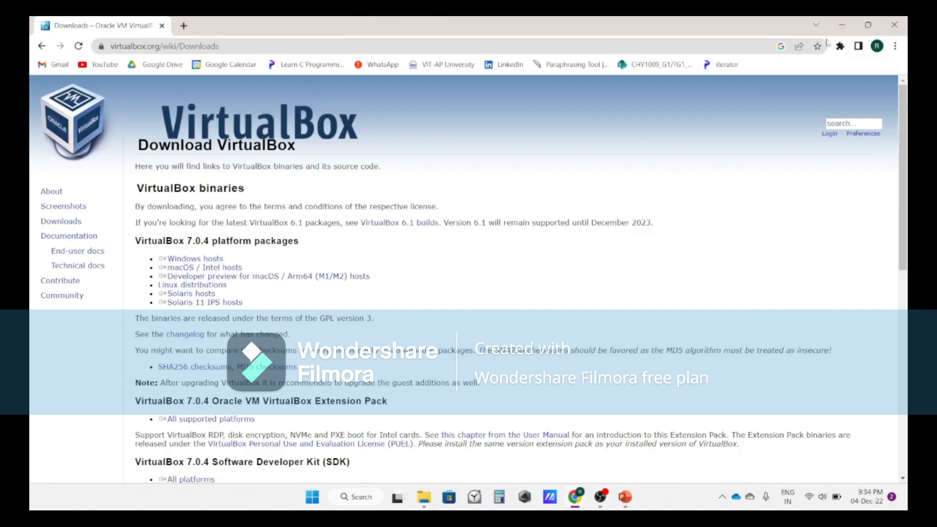
{"action": "left_click", "coordinate": [311, 497]}
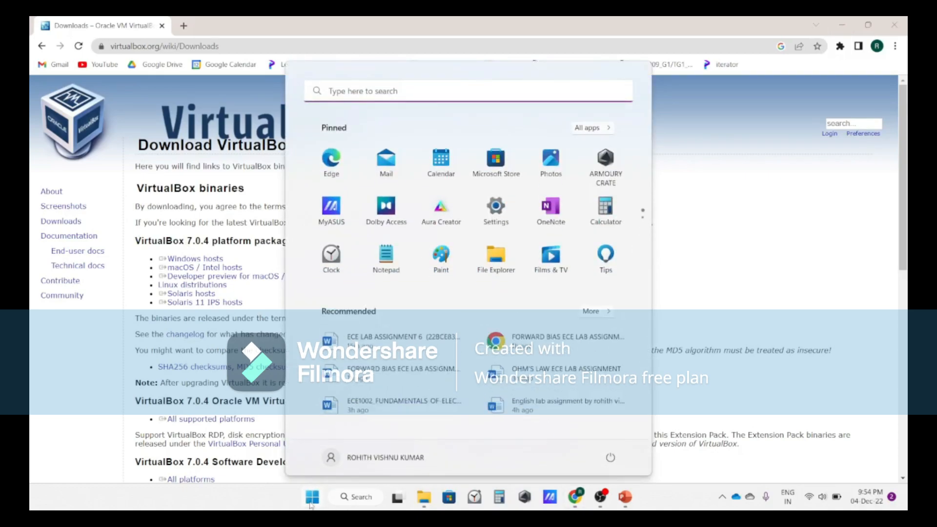
{"action": "left_click", "coordinate": [311, 498]}
{"action": "left_click_drag", "start_coordinate": [159, 285], "coordinate": [227, 285]}
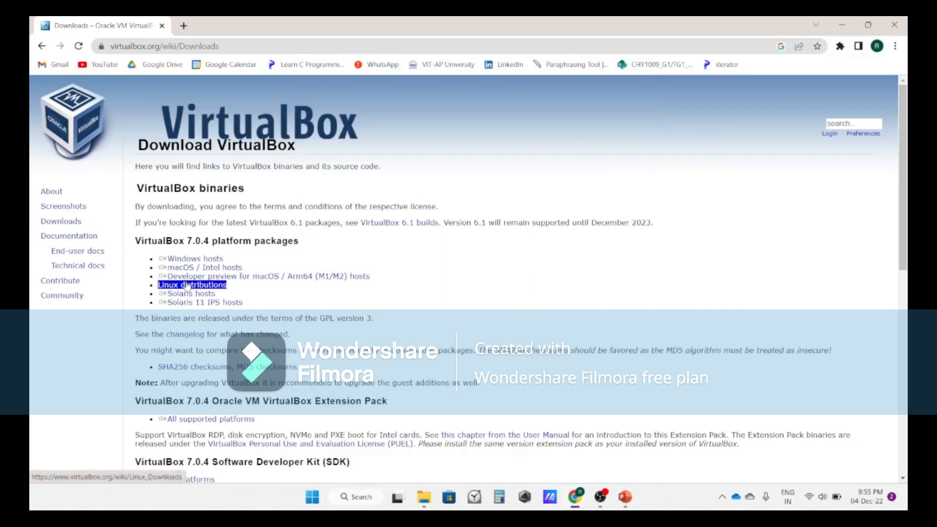
Download the VirtualBox 7.0.4 installer for Windows hosts and open the downloaded file
{"action": "left_click", "coordinate": [220, 260]}
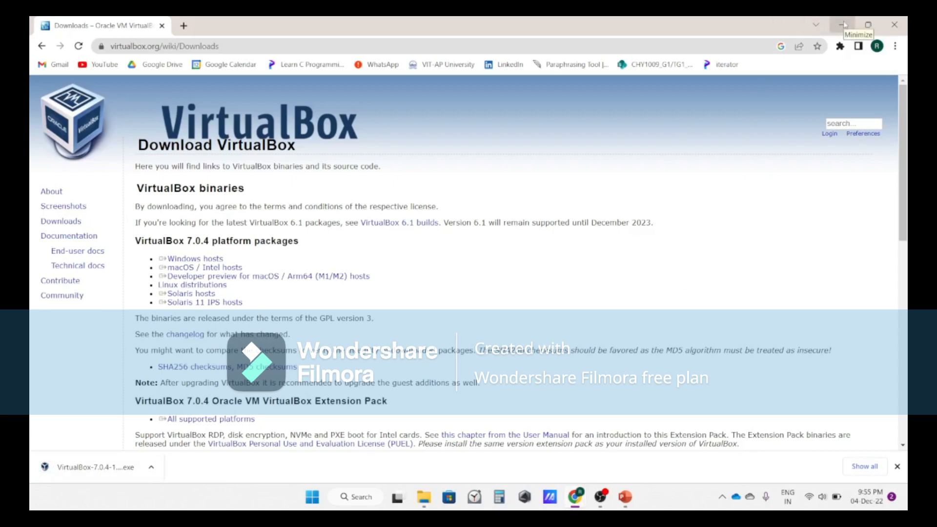
{"action": "left_click", "coordinate": [98, 467]}
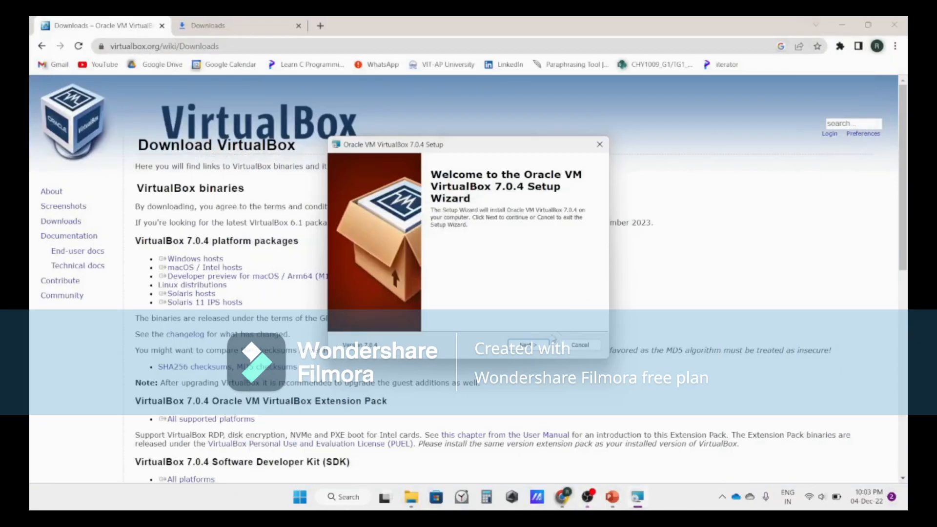
Complete the VirtualBox 7.0.4 setup wizard with the default features, accepting both warnings, then minimize the launched VirtualBox Manager
{"action": "left_click", "coordinate": [536, 348]}
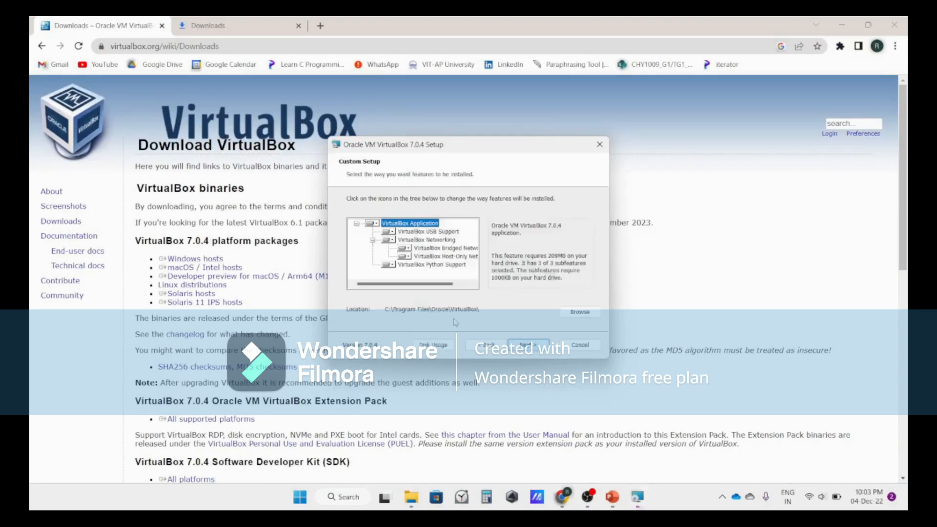
{"action": "left_click", "coordinate": [528, 346]}
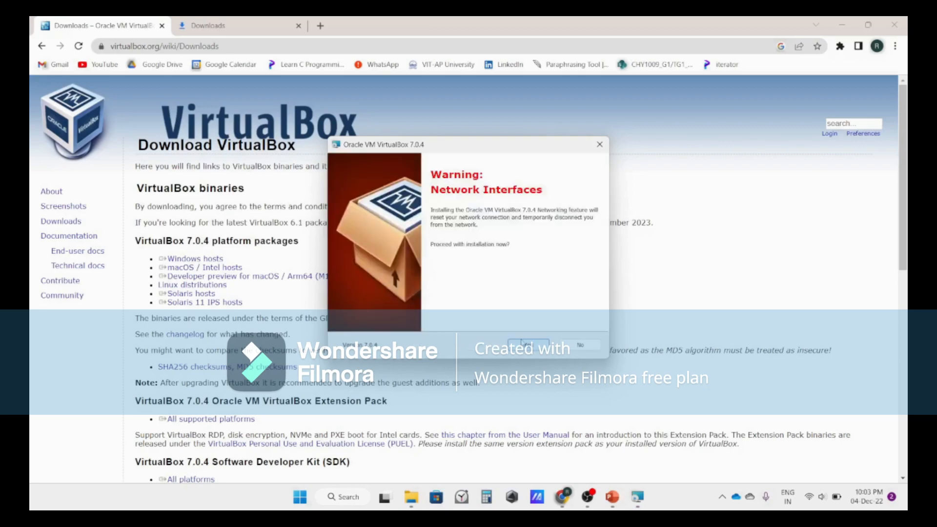
{"action": "left_click", "coordinate": [534, 346]}
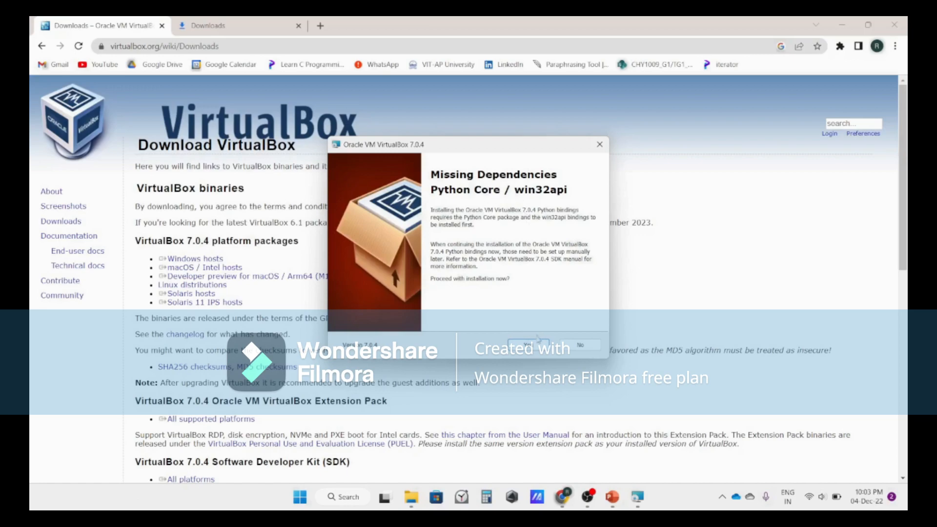
{"action": "left_click", "coordinate": [528, 345]}
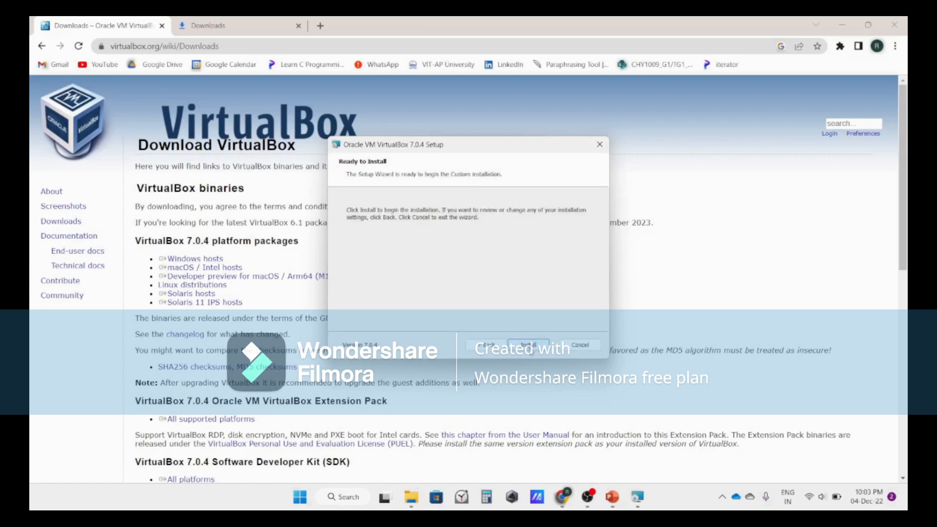
{"action": "left_click", "coordinate": [530, 348]}
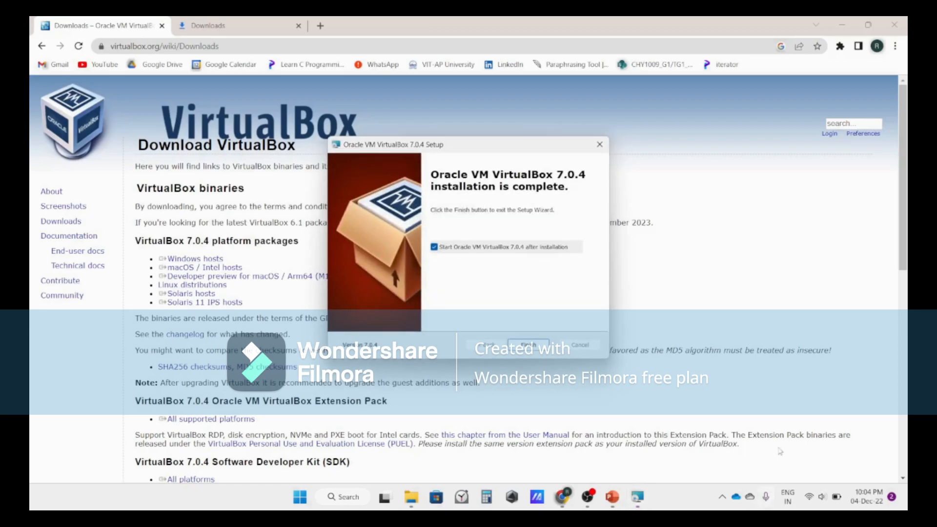
{"action": "left_click", "coordinate": [532, 344]}
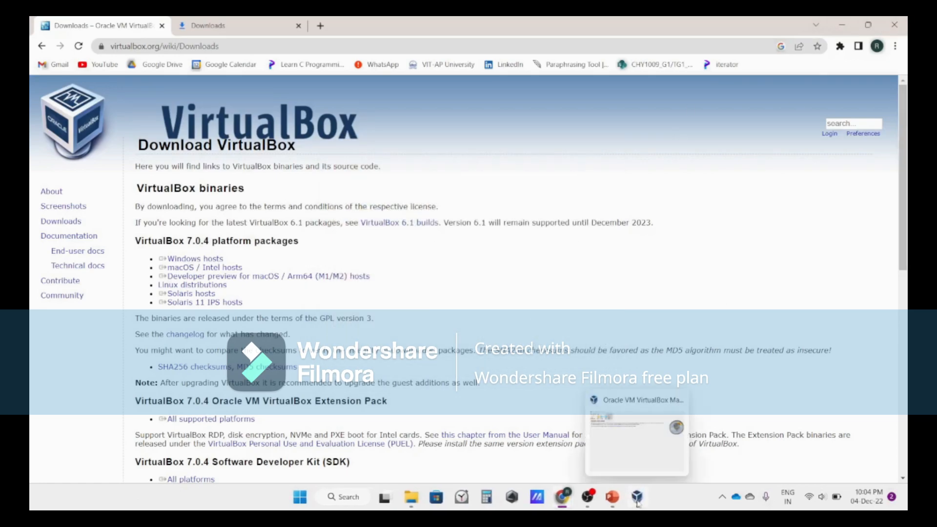
{"action": "left_click", "coordinate": [638, 497]}
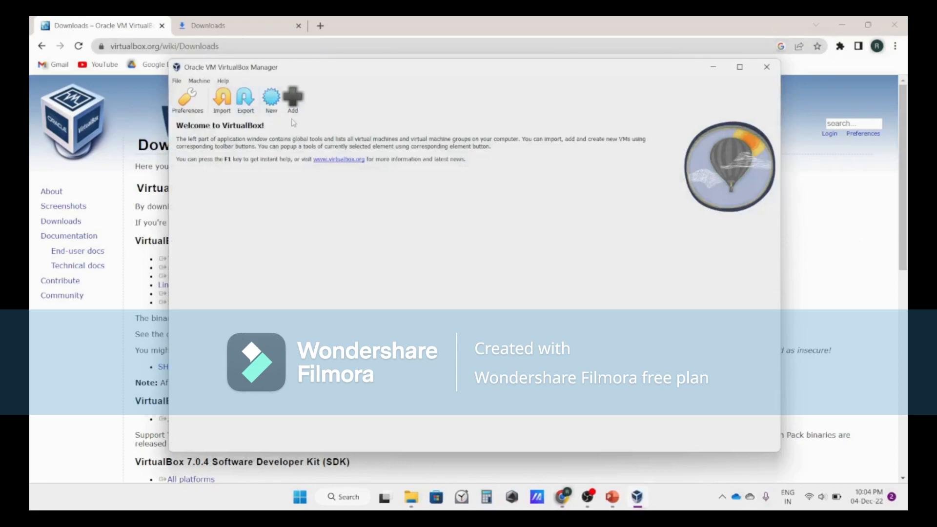
{"action": "left_click", "coordinate": [709, 72]}
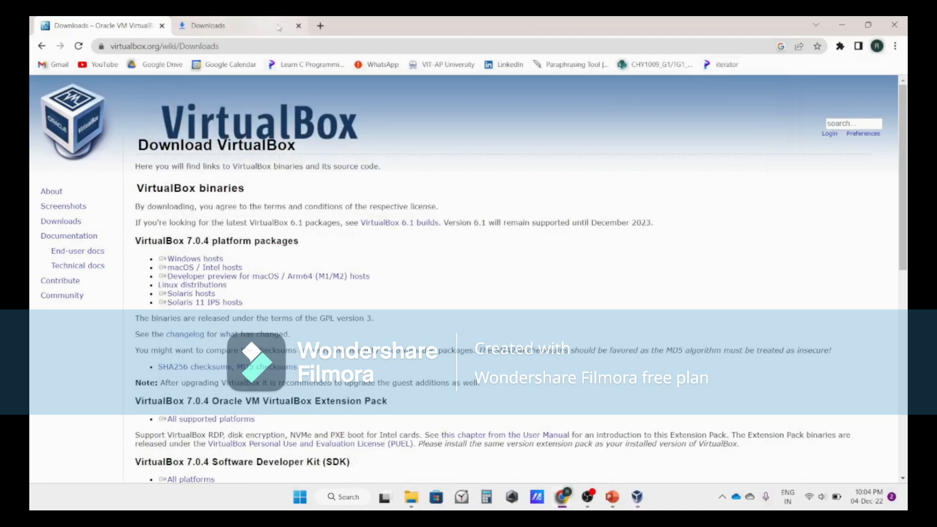
Search the web for download ubuntu iso file in a new browser tab
{"action": "left_click", "coordinate": [320, 25]}
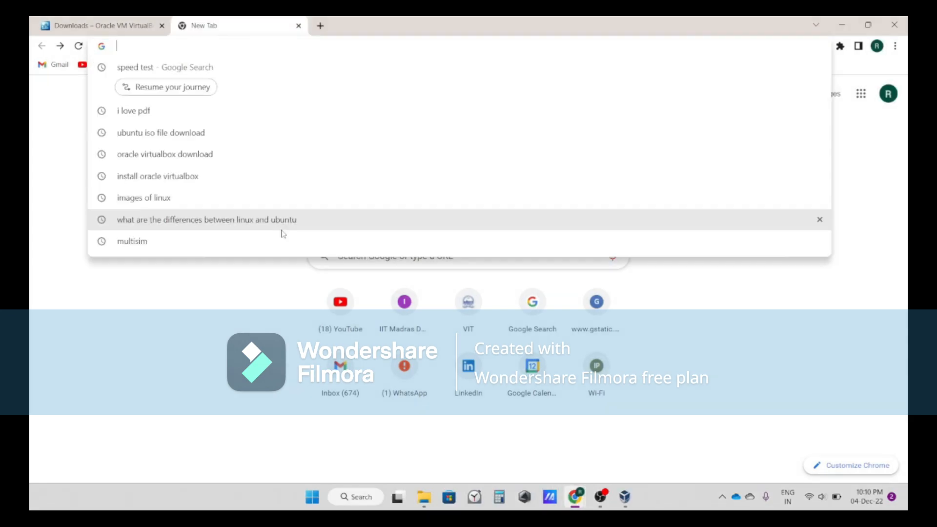
{"action": "type", "text": "i"}
{"action": "key", "text": "BackSpace"}
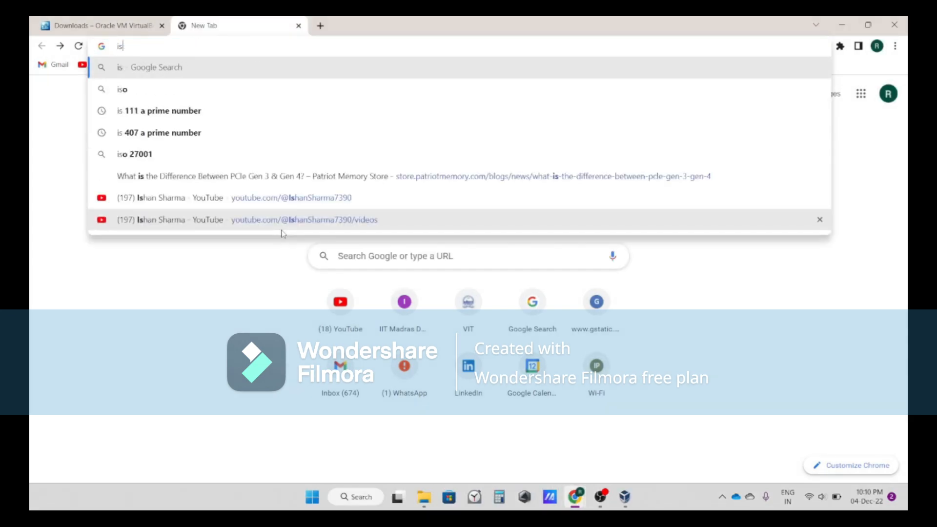
{"action": "key", "text": "BackSpace"}
{"action": "type", "text": "download"}
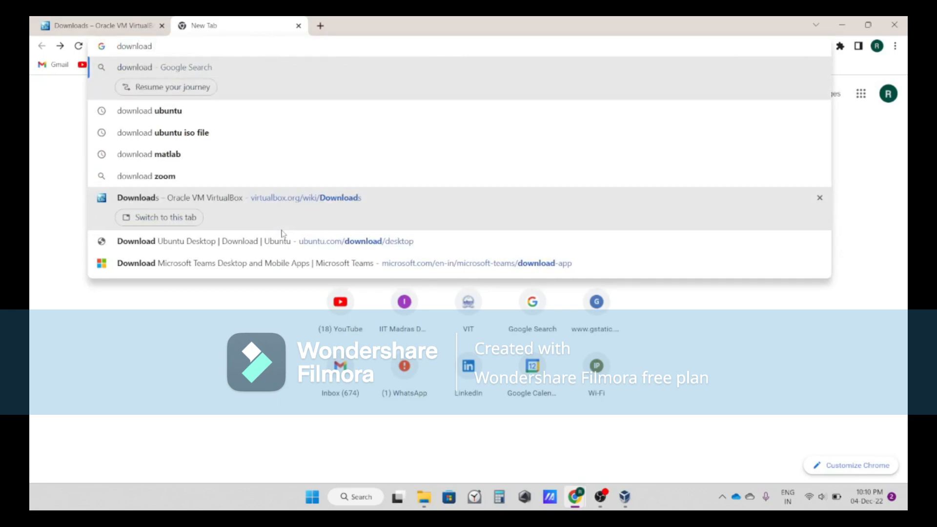
{"action": "type", "text": " ubuntu"}
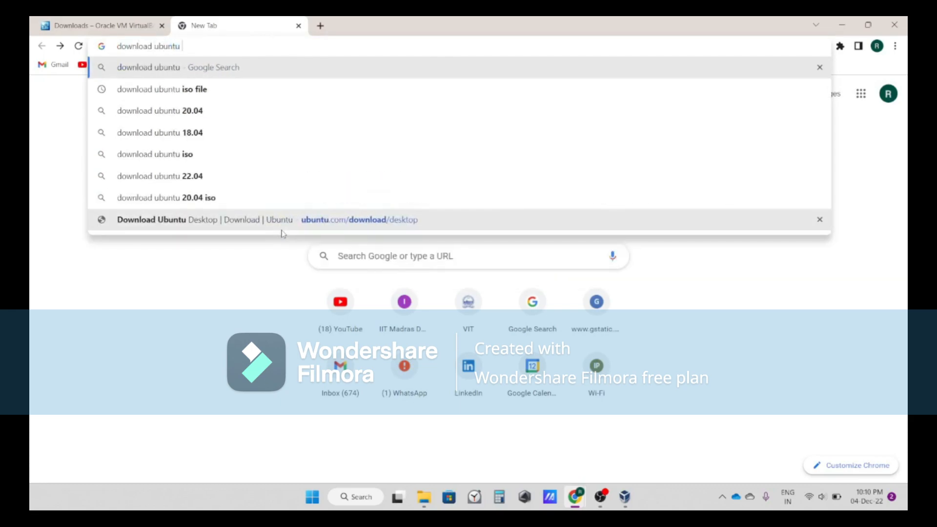
{"action": "type", "text": " iso file"}
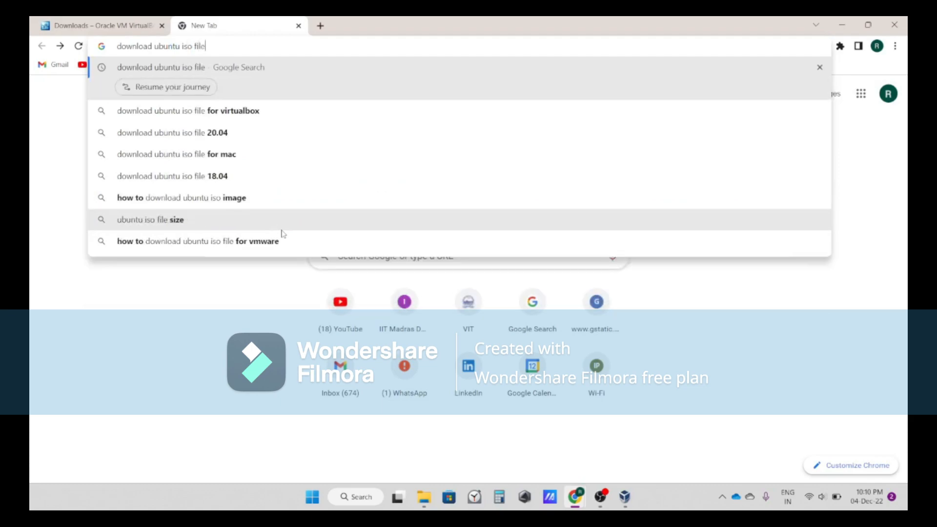
{"action": "key", "text": "Return"}
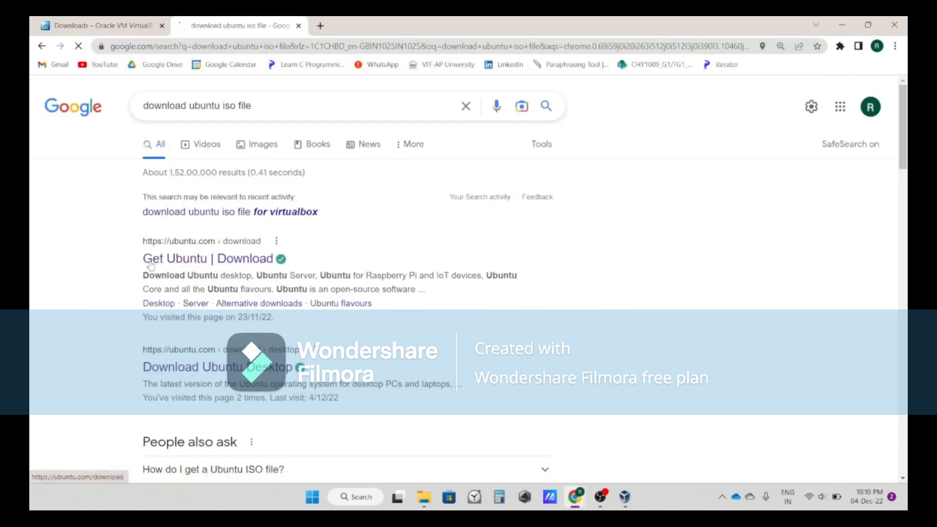
Open the Get Ubuntu | Download result, scroll through it, and return to the search results
{"action": "left_click", "coordinate": [205, 264]}
{"action": "scroll", "coordinate": [205, 264], "scroll_direction": "down", "scroll_amount": 10}
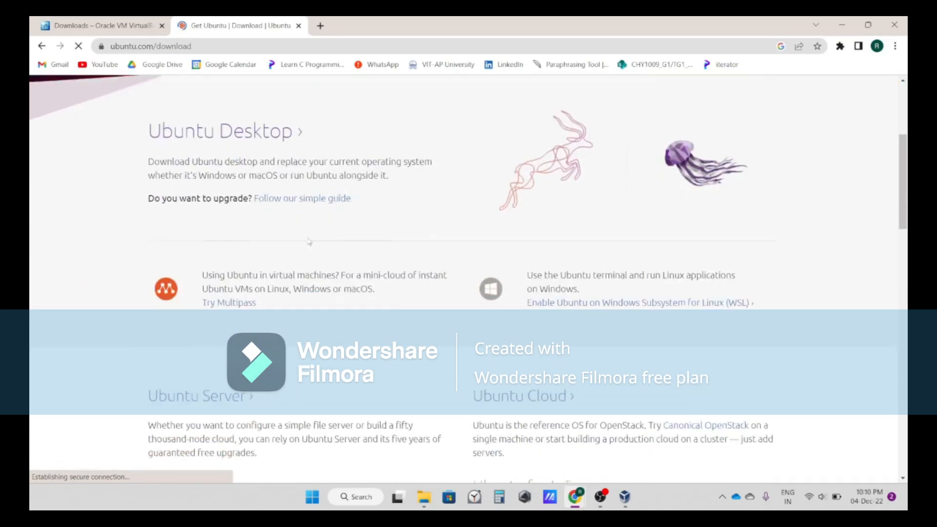
{"action": "scroll", "coordinate": [293, 237], "scroll_direction": "down", "scroll_amount": 7}
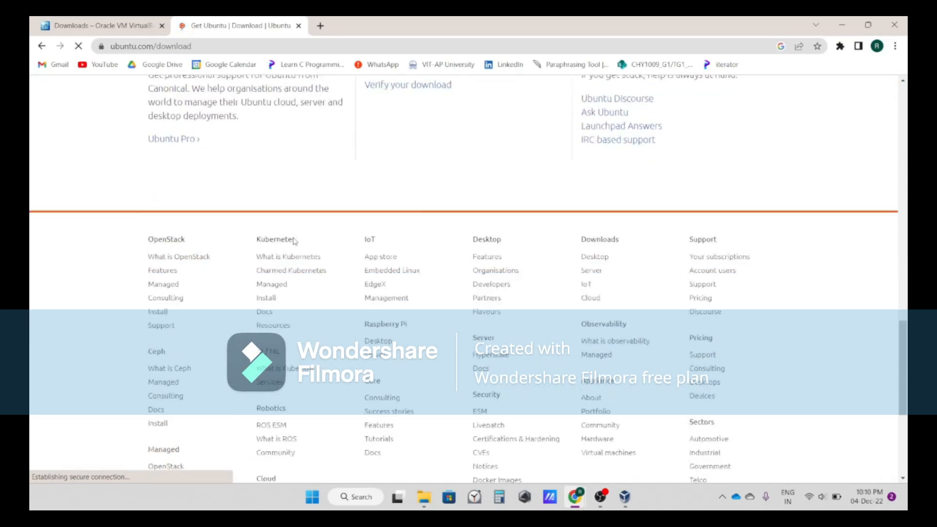
{"action": "key", "text": "alt+Left"}
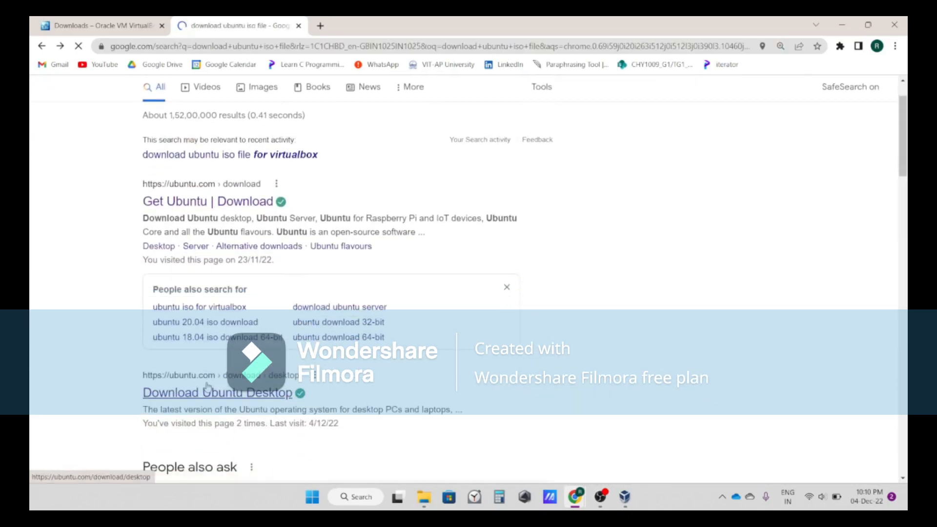
Open the Download Ubuntu Desktop result and scroll to the Ubuntu 22.04.1 LTS section
{"action": "scroll", "coordinate": [222, 393], "scroll_direction": "down", "scroll_amount": 2}
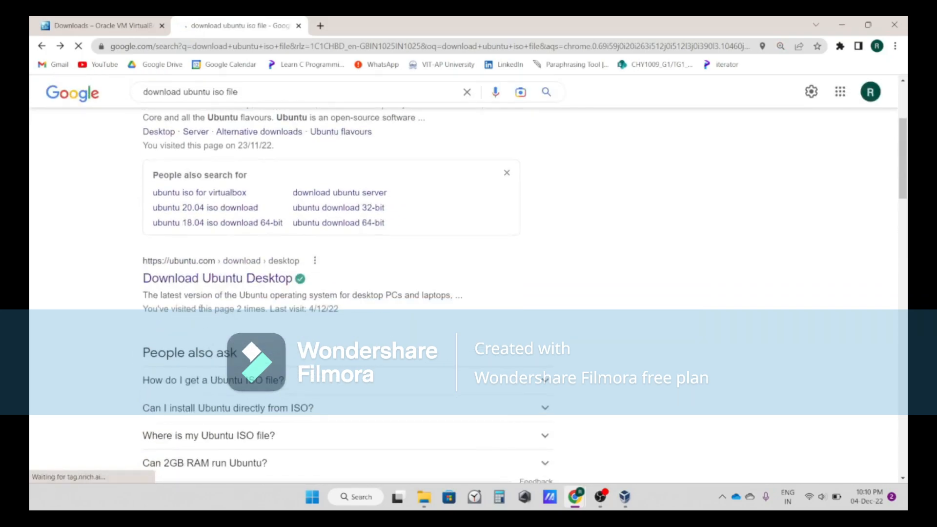
{"action": "left_click", "coordinate": [183, 286]}
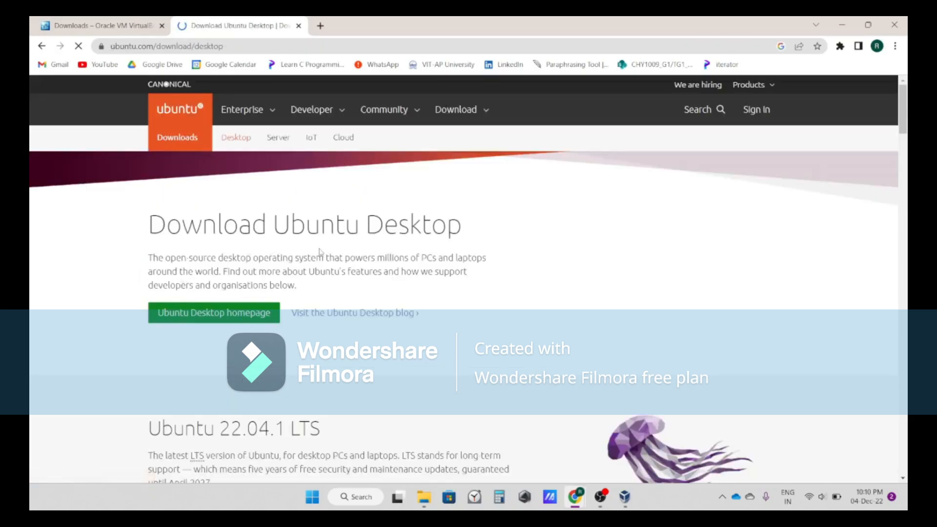
{"action": "scroll", "coordinate": [379, 219], "scroll_direction": "down", "scroll_amount": 1}
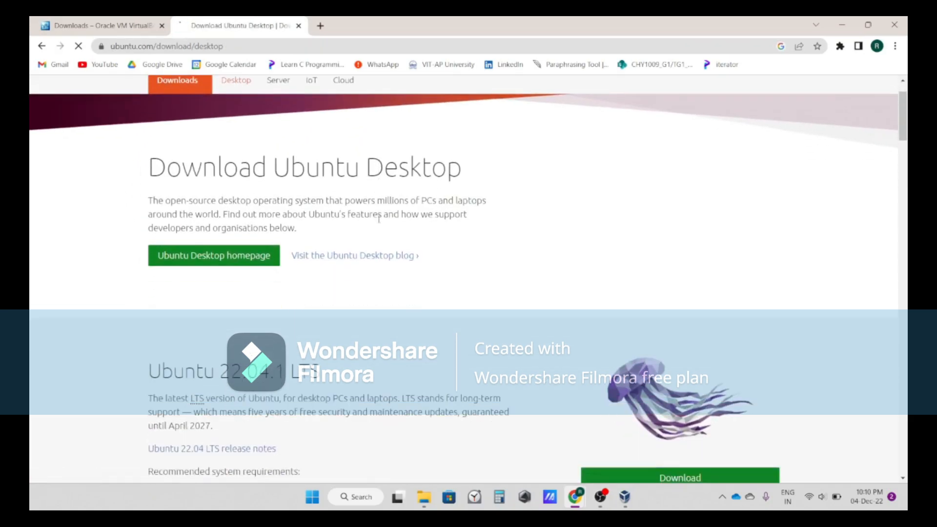
{"action": "scroll", "coordinate": [379, 219], "scroll_direction": "down", "scroll_amount": 1}
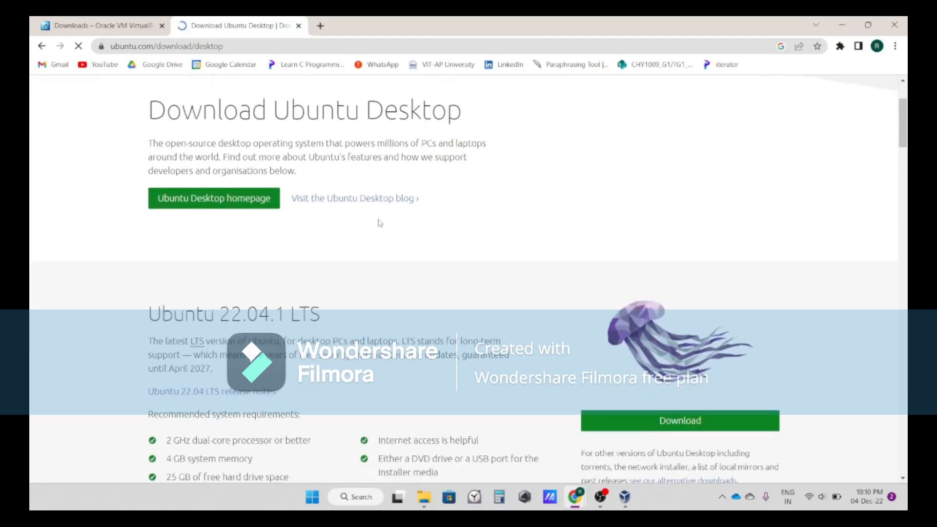
{"action": "scroll", "coordinate": [379, 223], "scroll_direction": "down", "scroll_amount": 3}
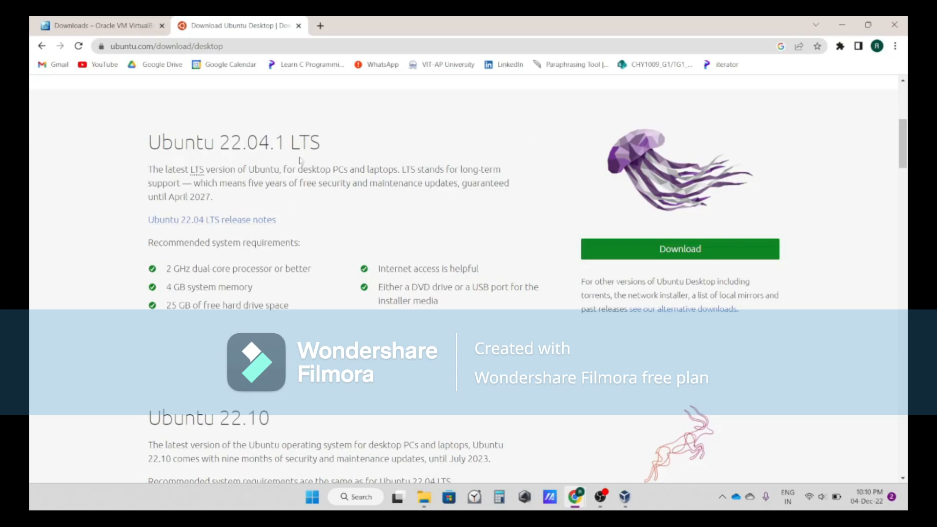
Download the Ubuntu 22.04.1 LTS desktop ISO
{"action": "left_click_drag", "start_coordinate": [292, 143], "coordinate": [358, 127]}
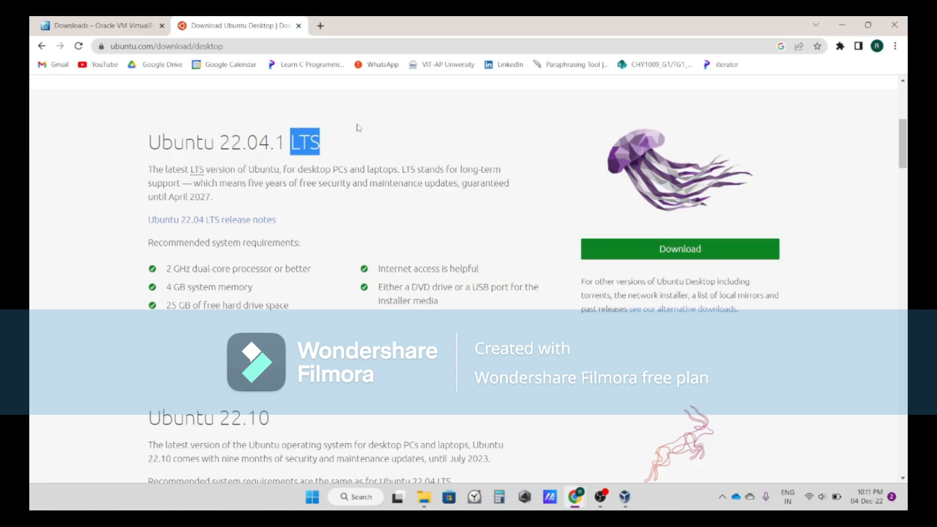
{"action": "left_click", "coordinate": [357, 126]}
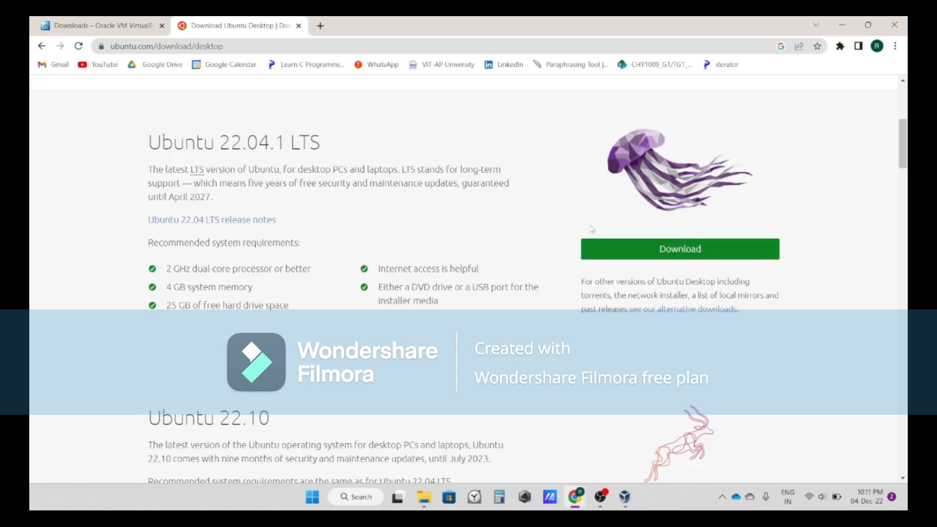
{"action": "left_click", "coordinate": [663, 257]}
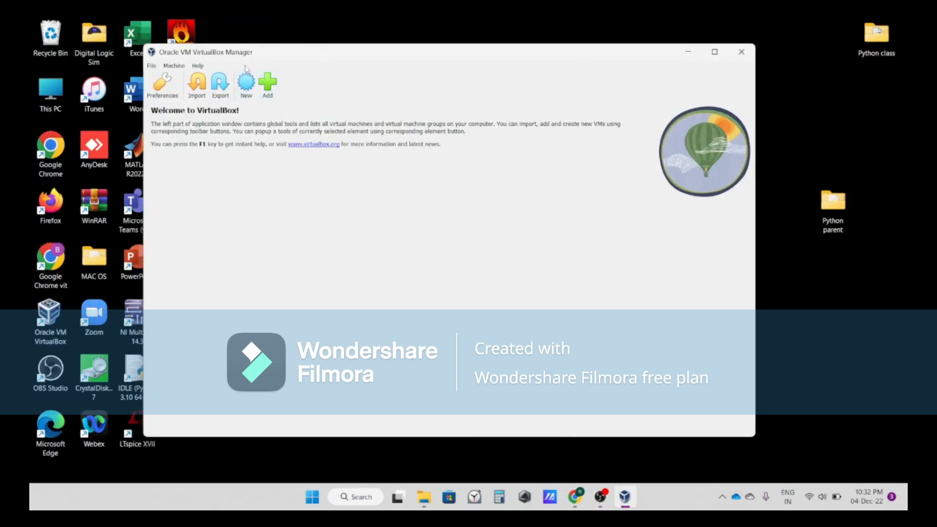
Start creating a new virtual machine and name it with the user's name followed by Linux ubuntu
{"action": "left_click", "coordinate": [246, 93]}
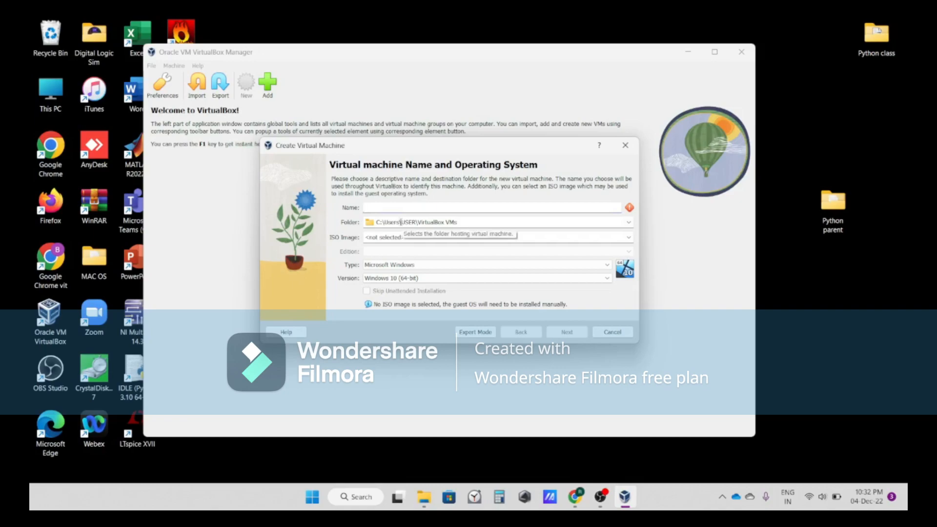
{"action": "type", "text": "Rohith"}
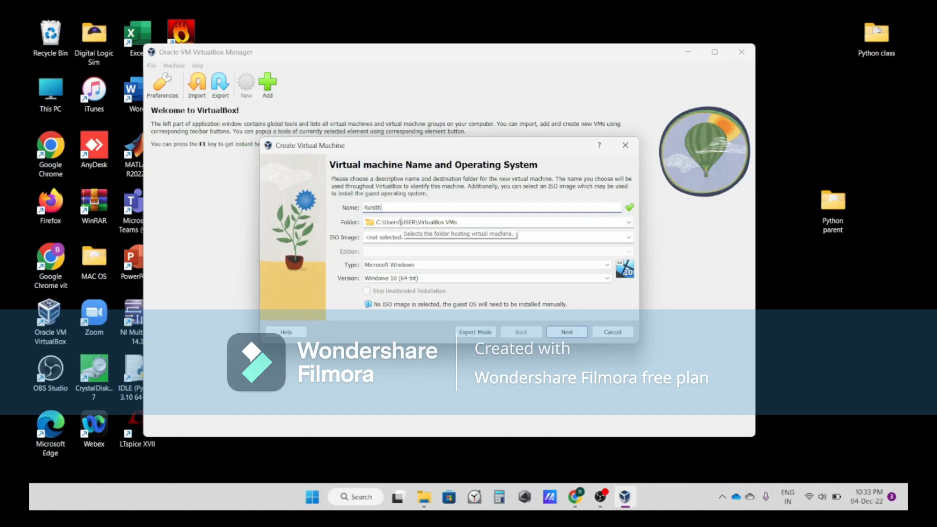
{"action": "type", "text": " Linux"}
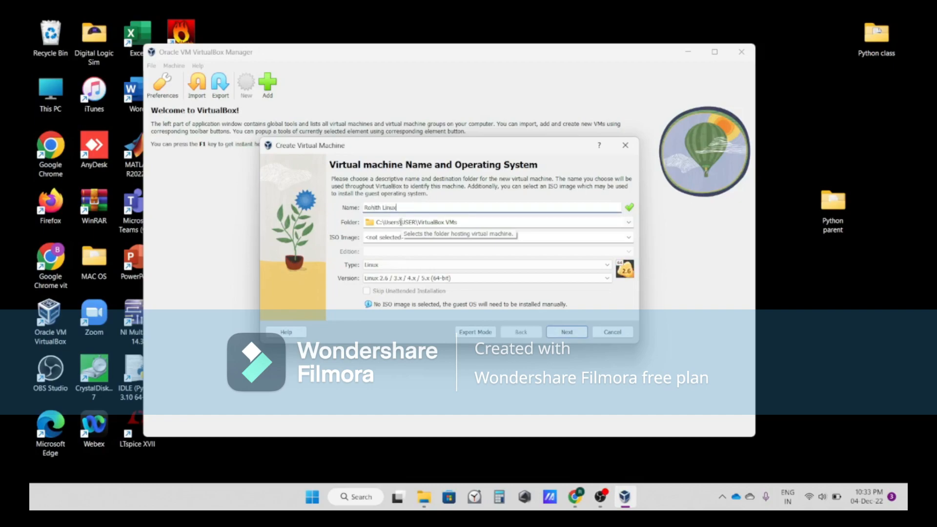
{"action": "type", "text": " ubuntu"}
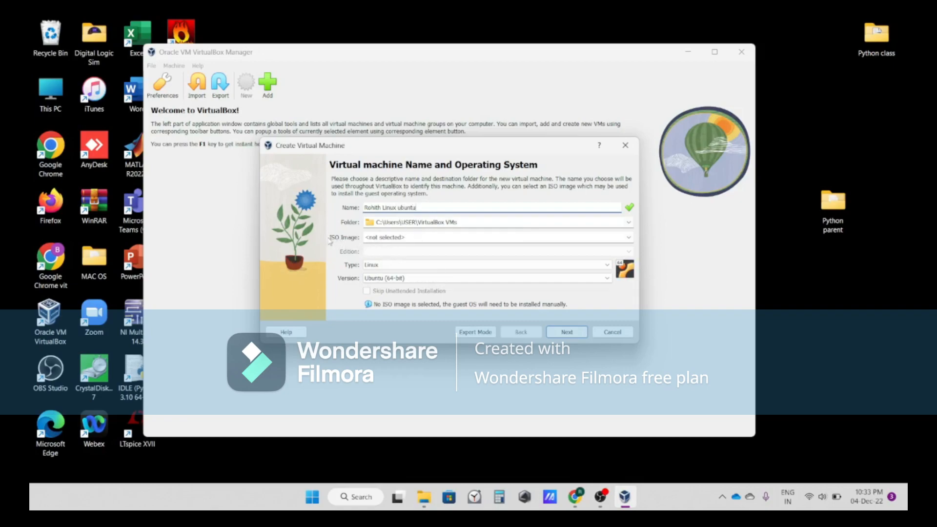
Select the downloaded ubuntu-22.04.1-desktop-amd64.iso as the ISO image and continue
{"action": "left_click", "coordinate": [630, 237]}
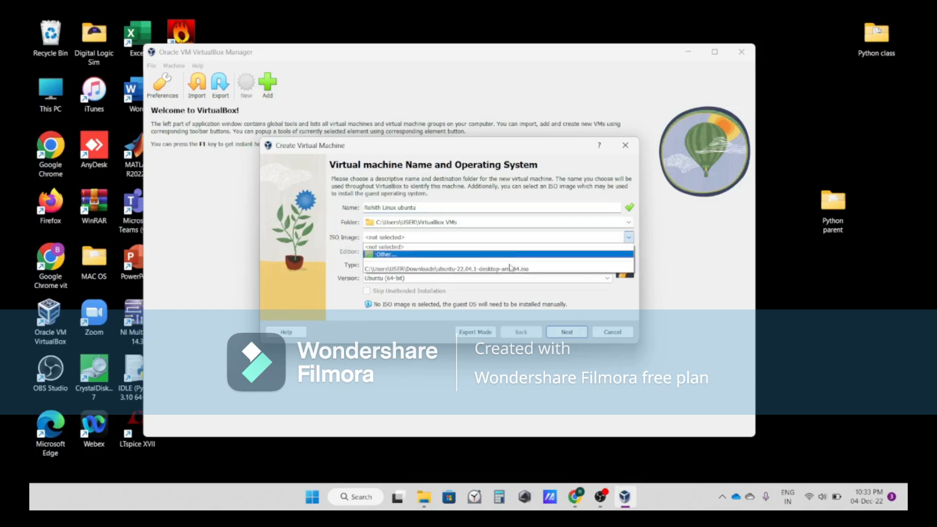
{"action": "left_click", "coordinate": [544, 273]}
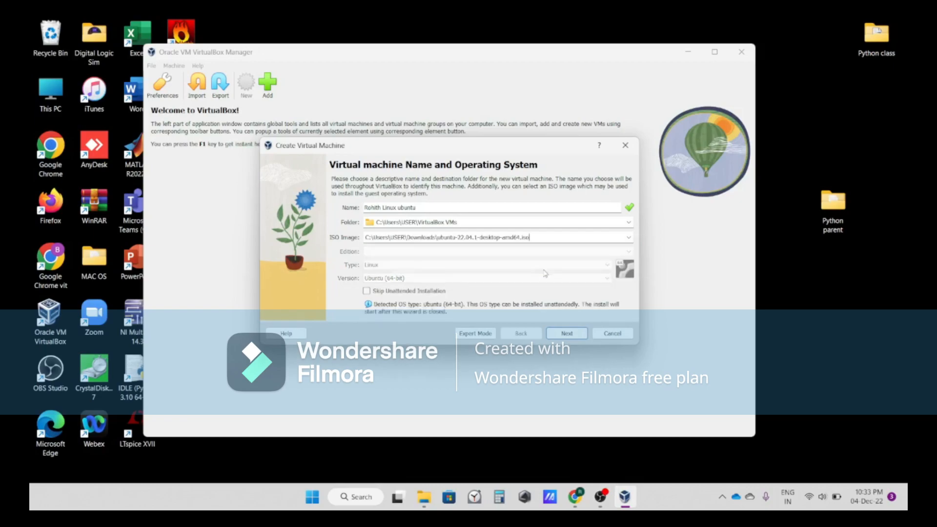
{"action": "left_click", "coordinate": [568, 336]}
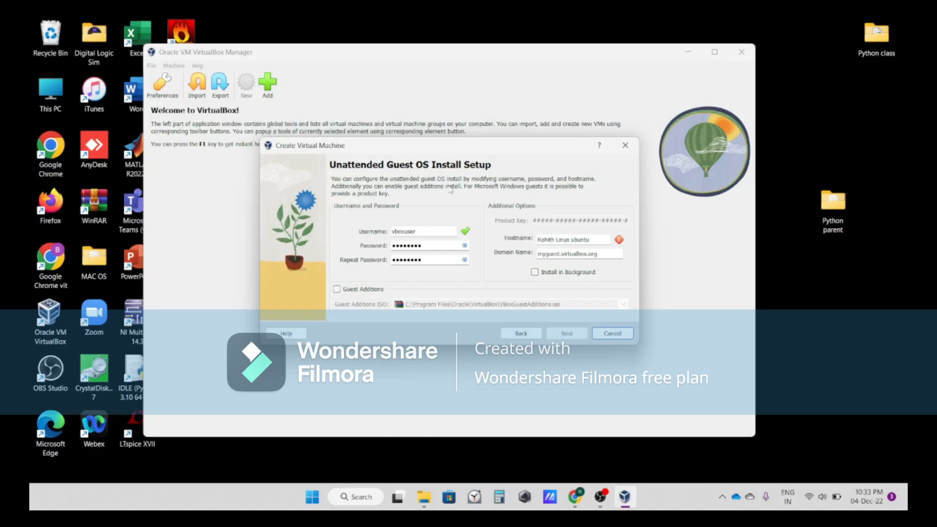
Set the unattended install hostname to ubuntu
{"action": "left_click", "coordinate": [590, 239]}
{"action": "key", "text": "BackSpace"}
{"action": "key", "text": "BackSpace"}
{"action": "key", "text": "BackSpace"}
{"action": "key", "text": "BackSpace"}
{"action": "key", "text": "BackSpace"}
{"action": "key", "text": "BackSpace"}
{"action": "key", "text": "BackSpace"}
{"action": "key", "text": "BackSpace"}
{"action": "key", "text": "BackSpace"}
Set the unattended install username to the user's name followed by Linux Ubuntu
{"action": "key", "text": "BackSpace"}
{"action": "key", "text": "BackSpace"}
{"action": "key", "text": "BackSpace"}
{"action": "key", "text": "BackSpace"}
{"action": "key", "text": "BackSpace"}
{"action": "key", "text": "BackSpace"}
{"action": "key", "text": "BackSpace"}
{"action": "key", "text": "BackSpace"}
{"action": "key", "text": "BackSpace"}
{"action": "key", "text": "BackSpace"}
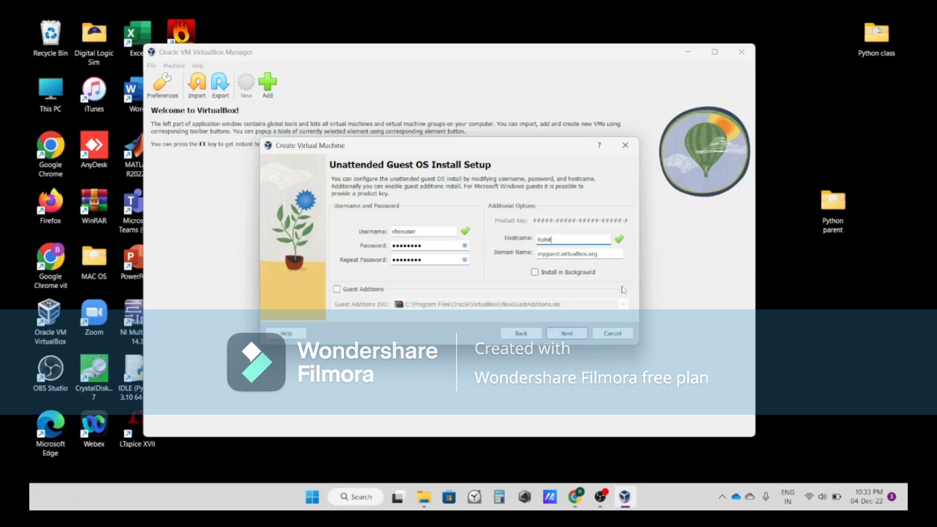
{"action": "type", "text": "ubuntu"}
{"action": "left_click", "coordinate": [416, 232]}
Enter the account password in both password fields, enable Guest Additions, and continue
{"action": "key", "text": "BackSpace"}
{"action": "key", "text": "BackSpace"}
{"action": "key", "text": "BackSpace"}
{"action": "key", "text": "BackSpace"}
{"action": "key", "text": "BackSpace"}
{"action": "key", "text": "BackSpace"}
{"action": "key", "text": "BackSpace"}
{"action": "key", "text": "BackSpace"}
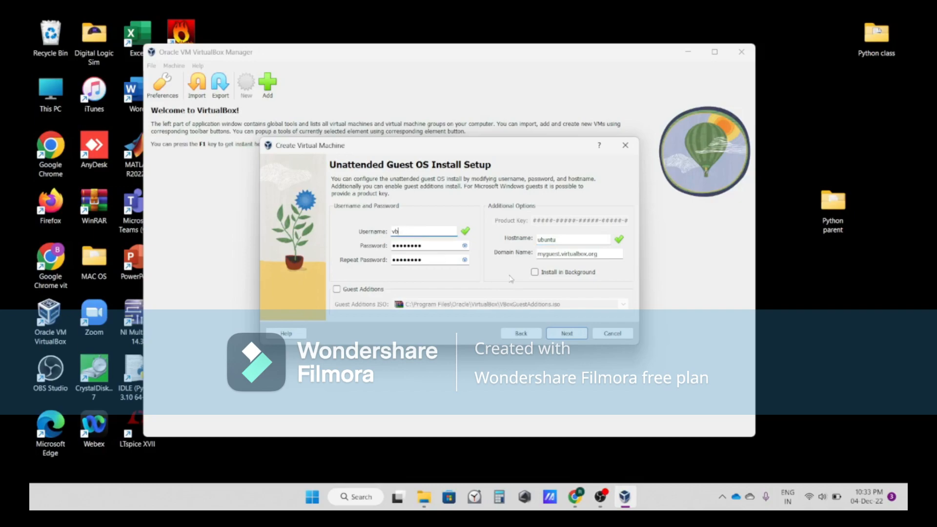
{"action": "type", "text": "Rohith Linux Ubuntu"}
{"action": "left_click", "coordinate": [447, 247]}
{"action": "key", "text": "BackSpace"}
{"action": "key", "text": "BackSpace"}
{"action": "key", "text": "BackSpace"}
{"action": "key", "text": "BackSpace"}
{"action": "key", "text": "BackSpace"}
{"action": "key", "text": "BackSpace"}
{"action": "key", "text": "BackSpace"}
{"action": "key", "text": "BackSpace"}
{"action": "type", "text": "a"}
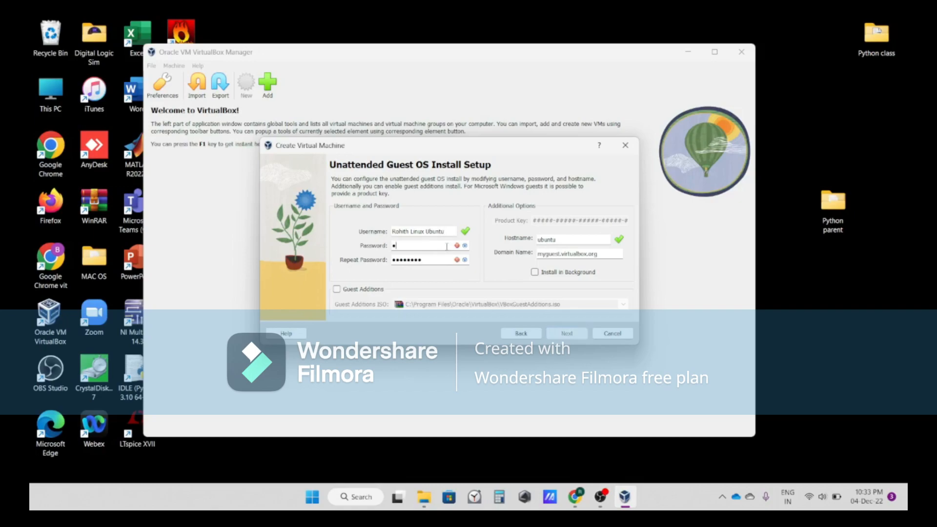
{"action": "type", "text": "bcdefghij"}
{"action": "key", "text": "BackSpace"}
{"action": "key", "text": "BackSpace"}
{"action": "key", "text": "BackSpace"}
{"action": "key", "text": "BackSpace"}
{"action": "key", "text": "BackSpace"}
{"action": "key", "text": "BackSpace"}
{"action": "key", "text": "BackSpace"}
{"action": "type", "text": "bcdefghij"}
{"action": "left_click", "coordinate": [337, 290]}
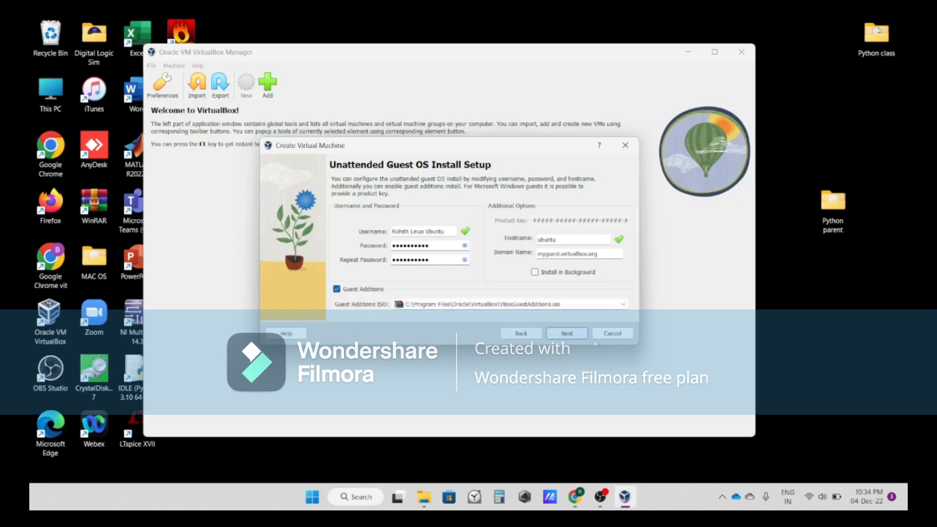
{"action": "left_click", "coordinate": [566, 334]}
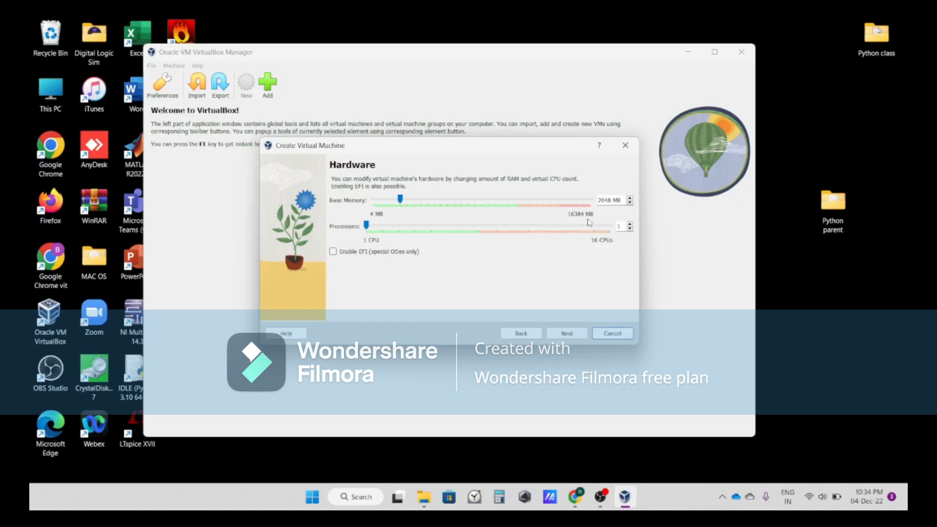
Set base memory to 4096 MB and processors to 6, then continue
{"action": "left_click_drag", "start_coordinate": [402, 204], "coordinate": [430, 214]}
{"action": "left_click_drag", "start_coordinate": [366, 226], "coordinate": [425, 229]}
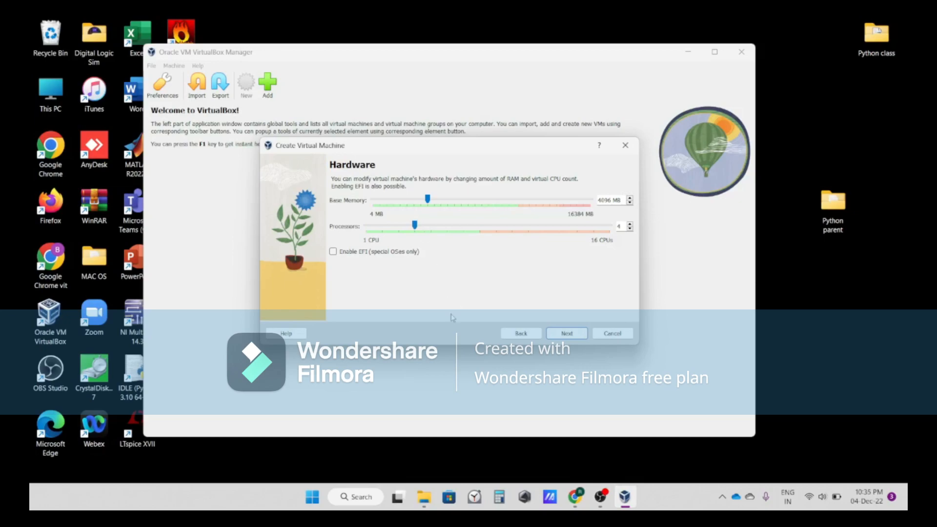
{"action": "left_click_drag", "start_coordinate": [415, 225], "coordinate": [447, 225]}
{"action": "left_click", "coordinate": [559, 334]}
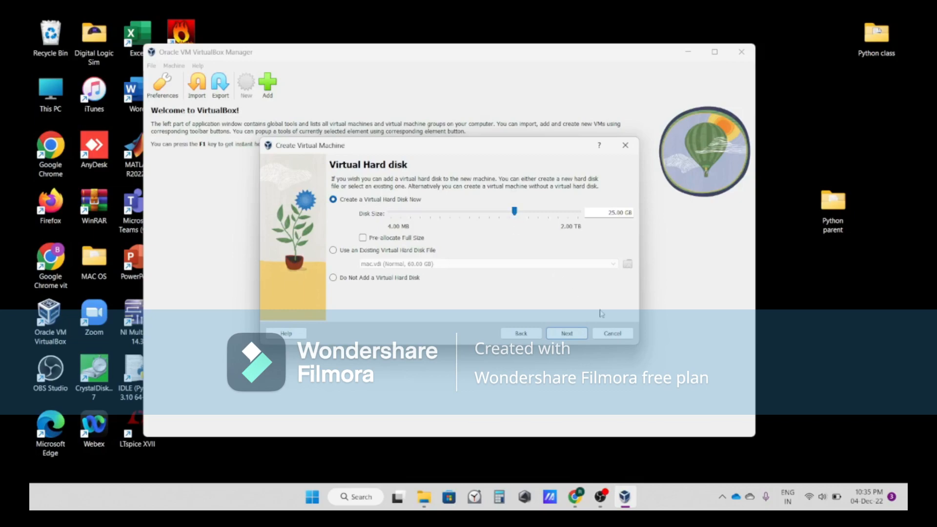
Set the new virtual hard disk size to 200.00 GB and continue
{"action": "key", "text": "Right"}
{"action": "key", "text": "Right"}
{"action": "key", "text": "Right"}
{"action": "key", "text": "Right"}
{"action": "key", "text": "Right"}
{"action": "key", "text": "Right"}
{"action": "key", "text": "Right"}
{"action": "key", "text": "Right"}
{"action": "key", "text": "Right"}
{"action": "key", "text": "Right"}
{"action": "key", "text": "Right"}
{"action": "key", "text": "Right"}
{"action": "key", "text": "Right"}
{"action": "key", "text": "Right"}
{"action": "key", "text": "Right"}
{"action": "key", "text": "Right"}
{"action": "key", "text": "Right"}
{"action": "key", "text": "Right"}
{"action": "key", "text": "Right"}
{"action": "key", "text": "Right"}
{"action": "key", "text": "Right"}
{"action": "key", "text": "Right"}
{"action": "key", "text": "Right"}
{"action": "key", "text": "Right"}
{"action": "key", "text": "Right"}
{"action": "key", "text": "Right"}
{"action": "key", "text": "Right"}
{"action": "key", "text": "Right"}
{"action": "key", "text": "Right"}
{"action": "key", "text": "Left"}
{"action": "key", "text": "Left"}
{"action": "key", "text": "Left"}
{"action": "key", "text": "Left"}
{"action": "key", "text": "Left"}
{"action": "key", "text": "Left"}
{"action": "key", "text": "Left"}
{"action": "key", "text": "Left"}
{"action": "key", "text": "Left"}
{"action": "key", "text": "Left"}
{"action": "left_click", "coordinate": [566, 333]}
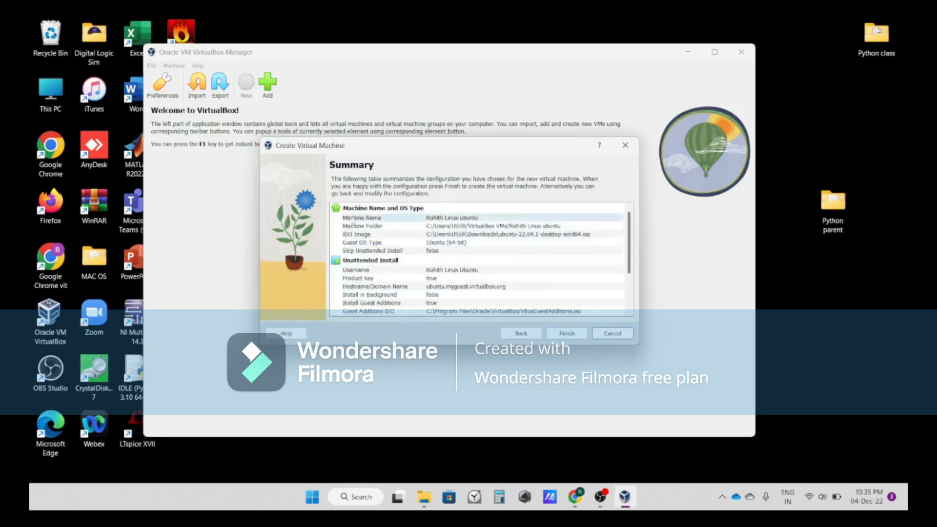
Review the configuration summary and finish creating the virtual machine
{"action": "scroll", "coordinate": [472, 248], "scroll_direction": "down", "scroll_amount": 1}
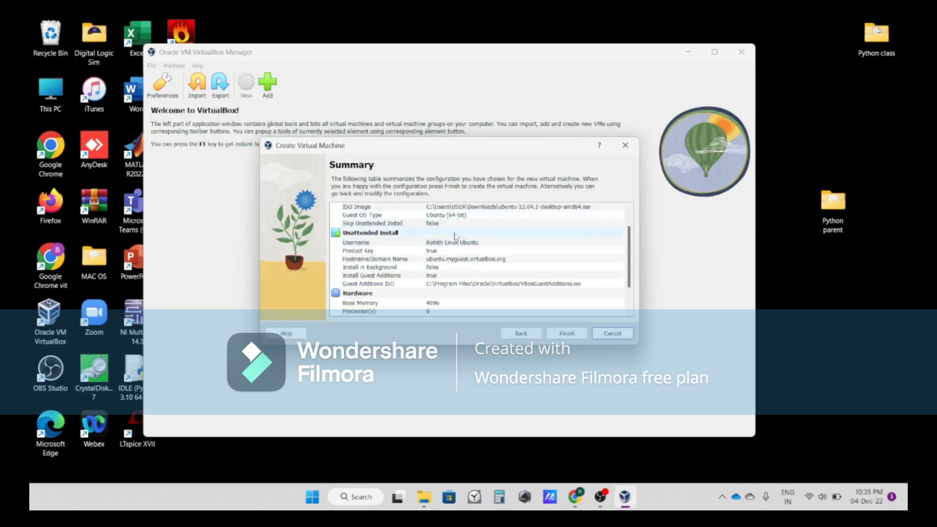
{"action": "scroll", "coordinate": [455, 245], "scroll_direction": "down", "scroll_amount": 1}
{"action": "scroll", "coordinate": [456, 246], "scroll_direction": "down", "scroll_amount": 1}
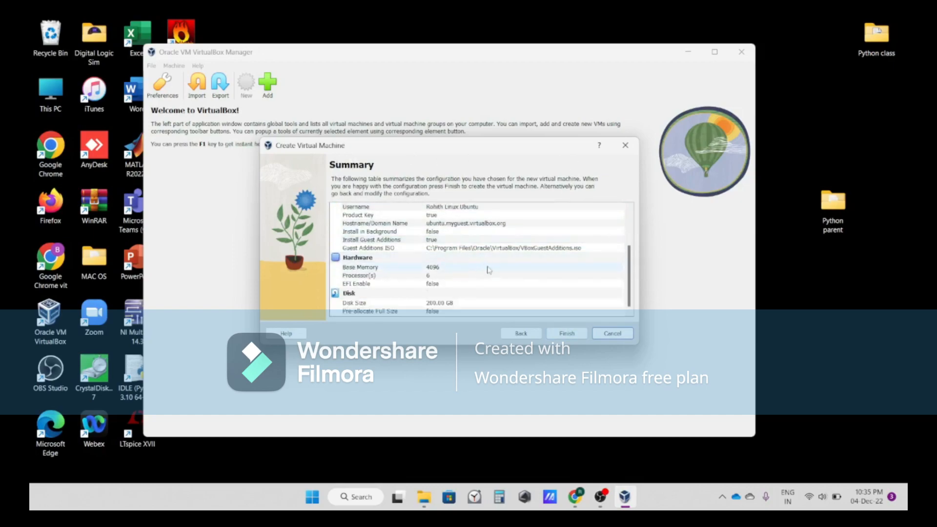
{"action": "left_click", "coordinate": [549, 332]}
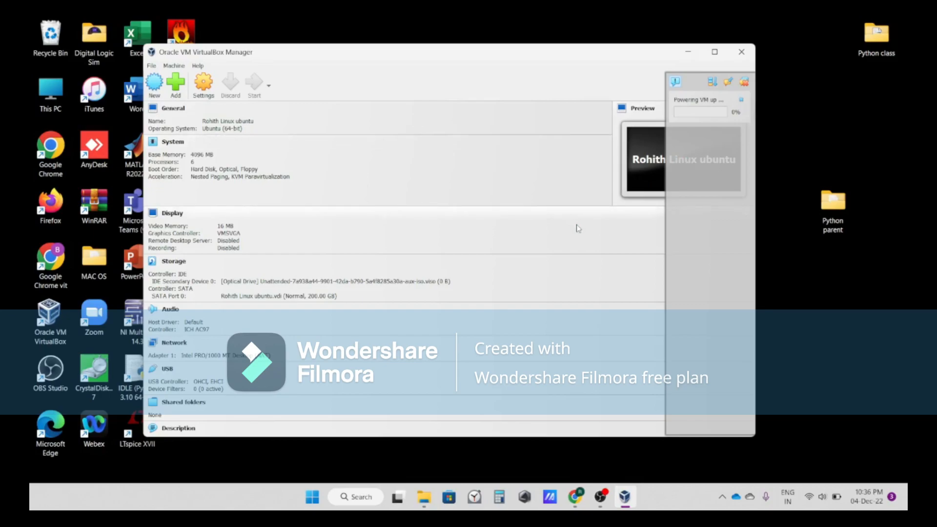
Maximize the manager, bring up the running Ubuntu VM window, and maximize it
{"action": "left_click", "coordinate": [714, 51]}
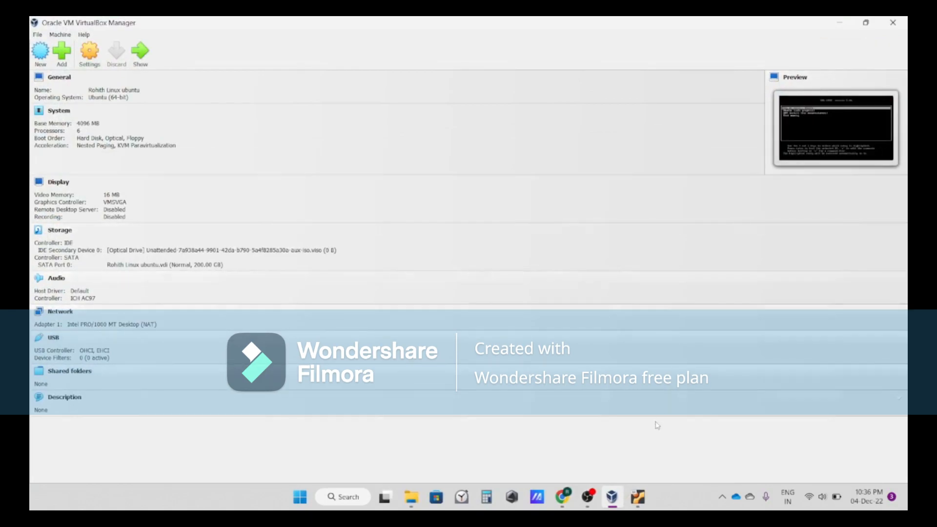
{"action": "left_click", "coordinate": [637, 496]}
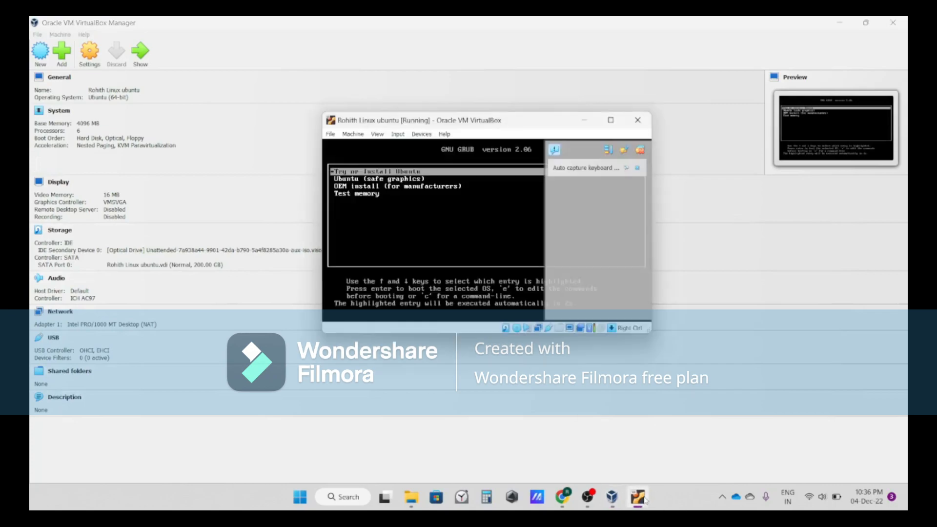
{"action": "left_click", "coordinate": [611, 120]}
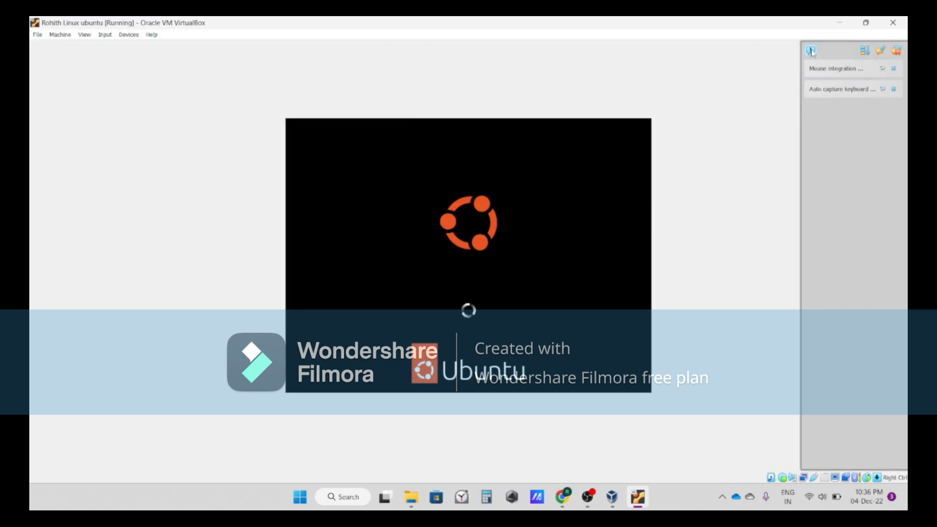
{"action": "left_click", "coordinate": [895, 50]}
{"action": "left_click", "coordinate": [808, 51]}
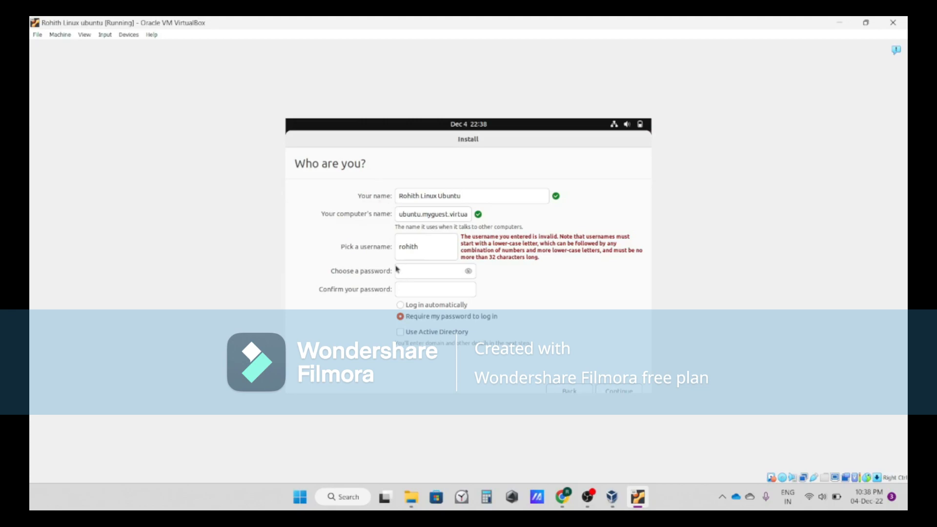
Enter and confirm the account password on the Who are you page and continue the installation
{"action": "left_click", "coordinate": [416, 276]}
{"action": "type", "text": "roh•••••••"}
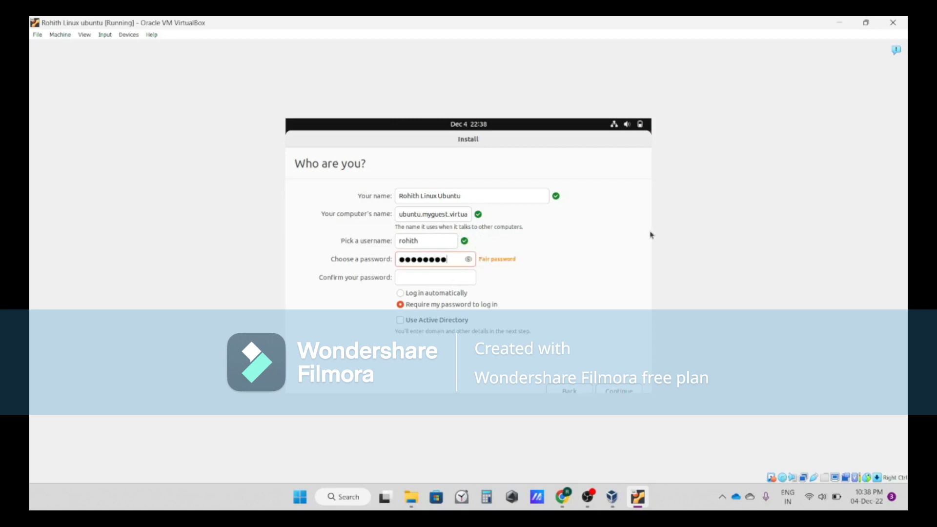
{"action": "left_click", "coordinate": [449, 280]}
{"action": "type", "text": "••••••"}
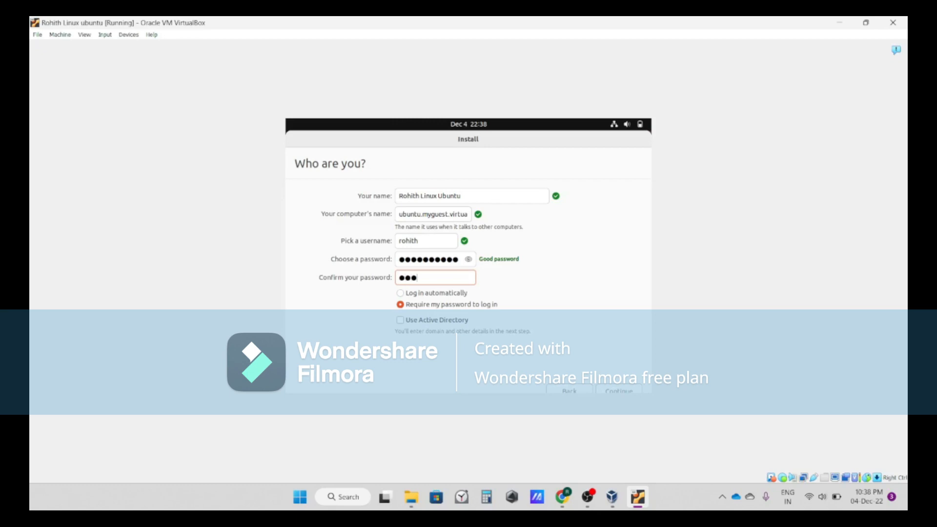
{"action": "type", "text": "••••"}
{"action": "left_click", "coordinate": [607, 390]}
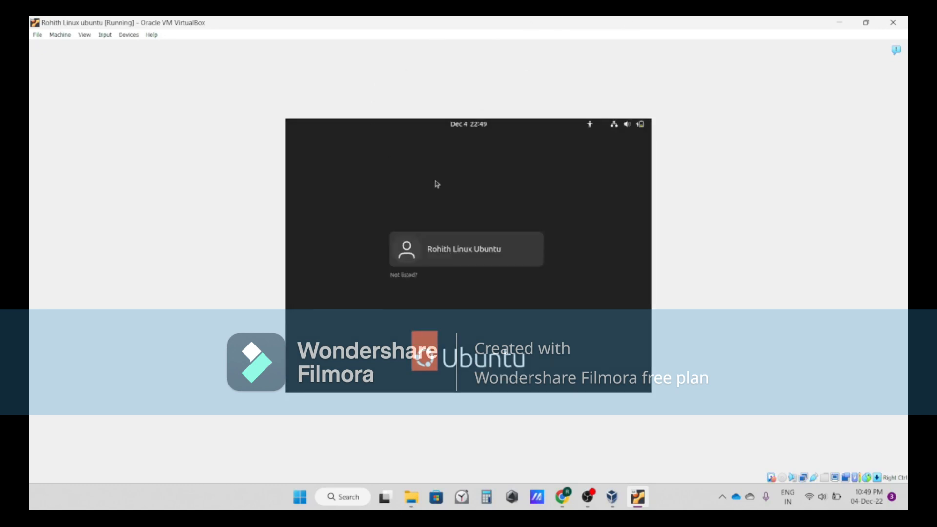
Log in to the Ubuntu account with its password
{"action": "left_click", "coordinate": [525, 253]}
{"action": "type", "text": "******"}
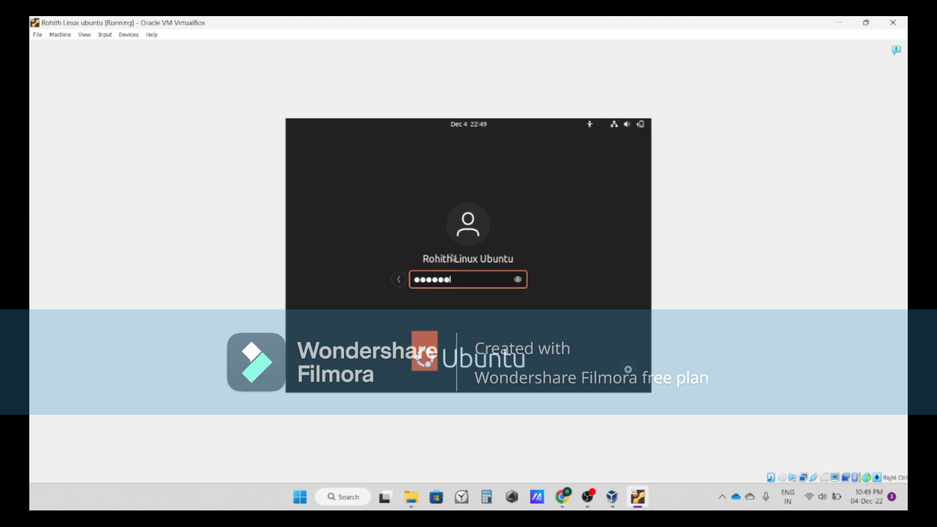
{"action": "type", "text": "*****"}
{"action": "key", "text": "Return"}
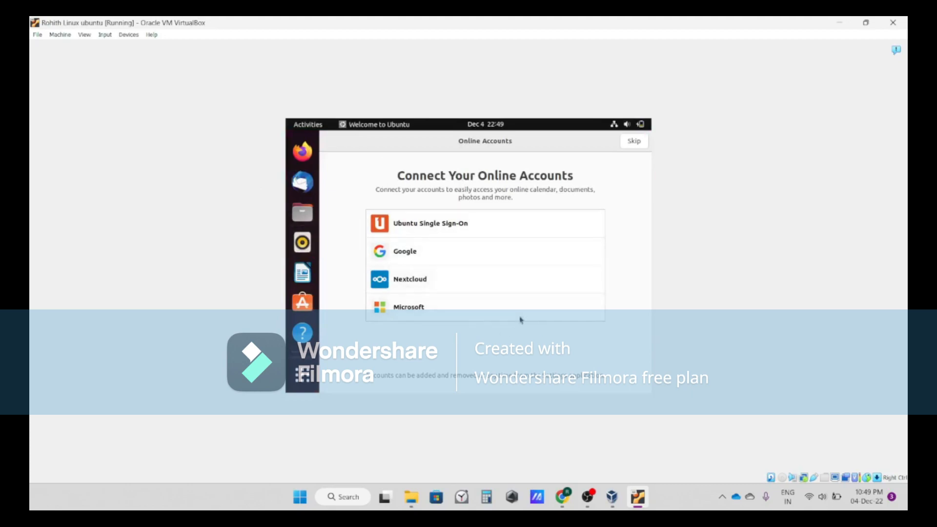
Skip online accounts and Livepatch, and choose not to send system info
{"action": "left_click", "coordinate": [632, 141]}
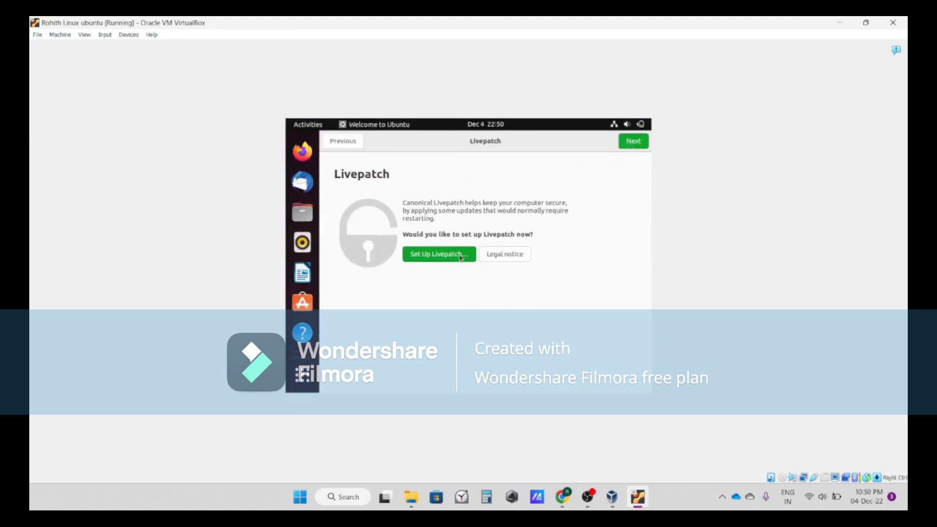
{"action": "left_click", "coordinate": [639, 145]}
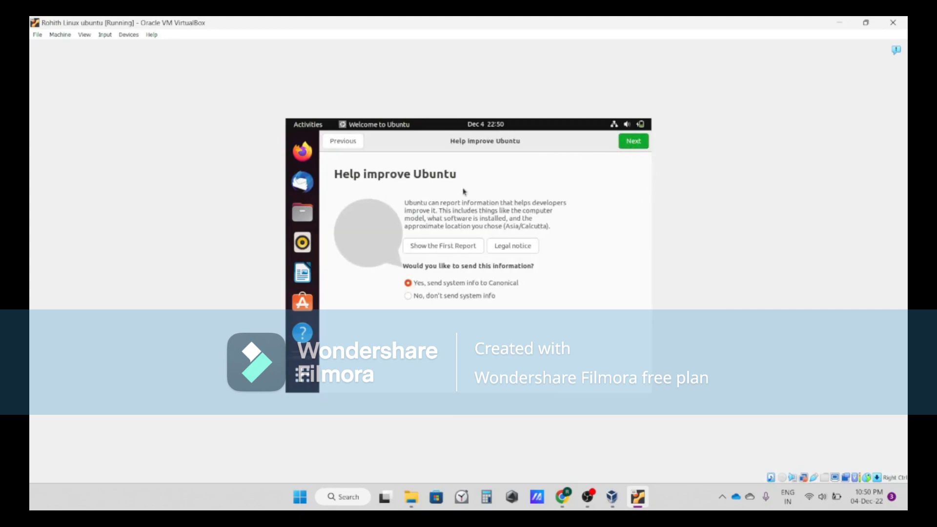
{"action": "left_click", "coordinate": [408, 296]}
{"action": "left_click", "coordinate": [633, 141]}
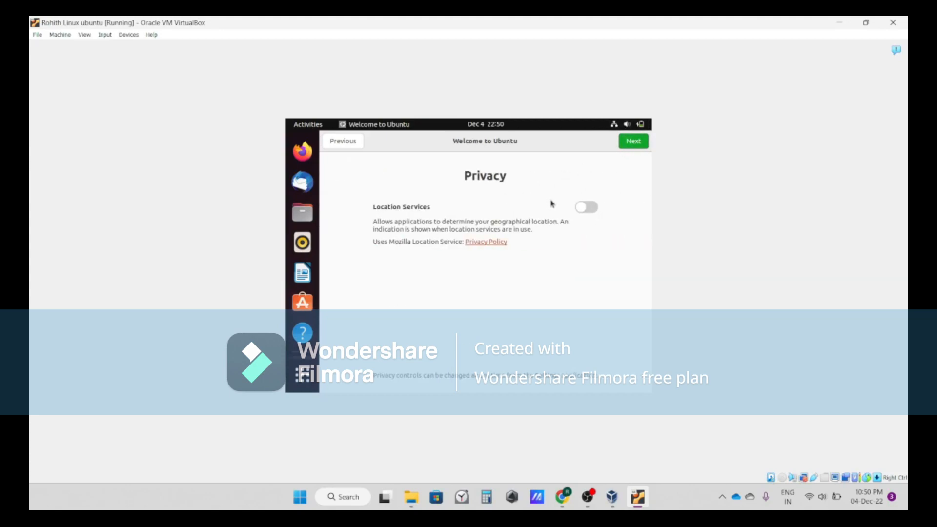
Toggle Location Services on the Privacy page and finish the welcome setup
{"action": "left_click", "coordinate": [588, 209]}
{"action": "left_click", "coordinate": [629, 145]}
{"action": "scroll", "coordinate": [449, 250], "scroll_direction": "down", "scroll_amount": 2}
{"action": "scroll", "coordinate": [419, 220], "scroll_direction": "up", "scroll_amount": 2}
{"action": "scroll", "coordinate": [419, 220], "scroll_direction": "down", "scroll_amount": 2}
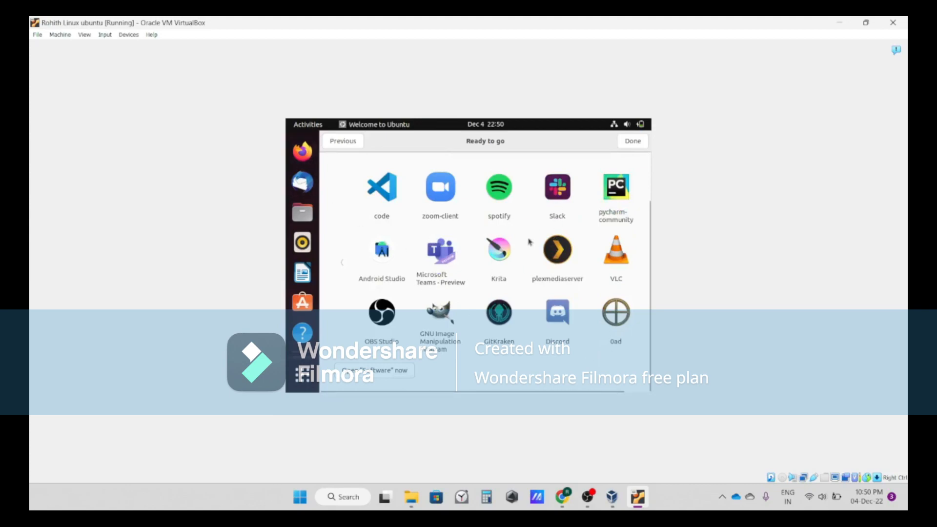
{"action": "scroll", "coordinate": [497, 322], "scroll_direction": "up", "scroll_amount": 2}
{"action": "scroll", "coordinate": [466, 323], "scroll_direction": "down", "scroll_amount": 2}
{"action": "scroll", "coordinate": [466, 323], "scroll_direction": "up", "scroll_amount": 2}
{"action": "left_click", "coordinate": [633, 142]}
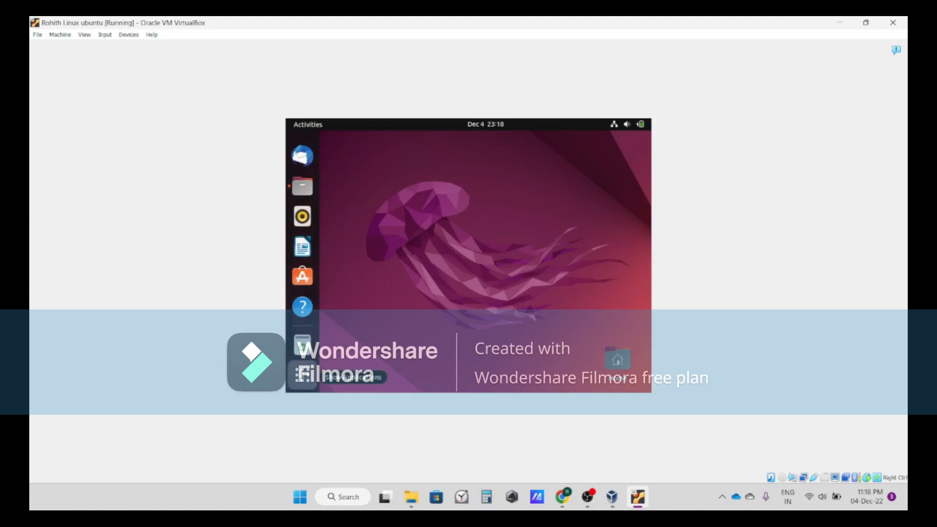
Open the applications overview and close it again
{"action": "left_click", "coordinate": [303, 375]}
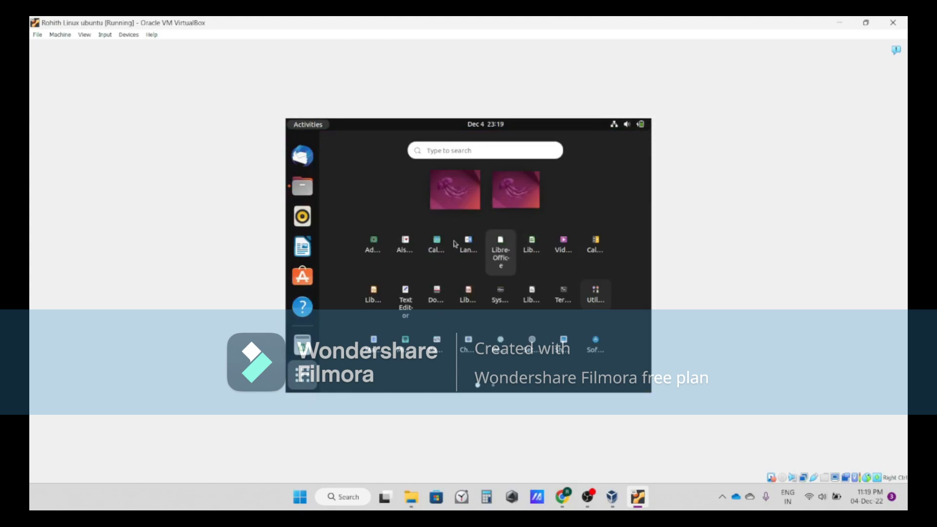
{"action": "left_click", "coordinate": [303, 375]}
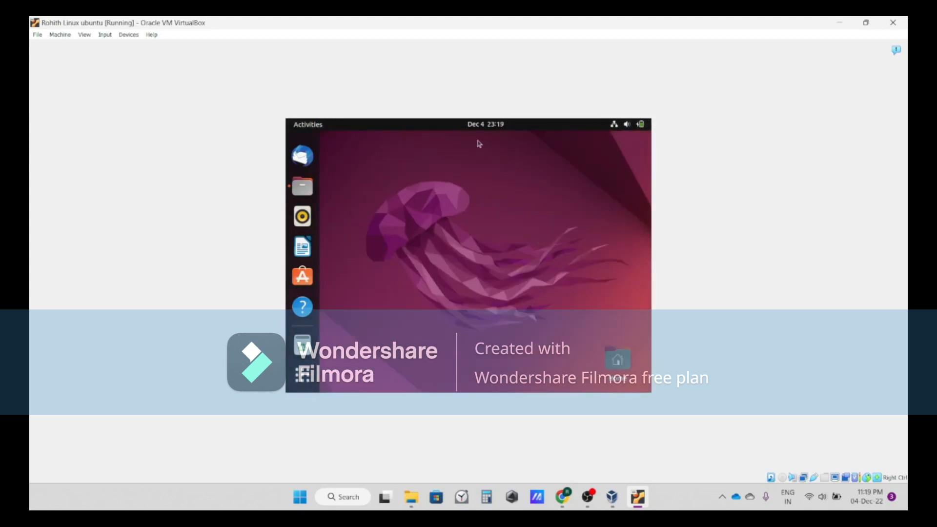
Insert the Guest Additions CD image into the virtual machine and power off Ubuntu
{"action": "left_click", "coordinate": [129, 35]}
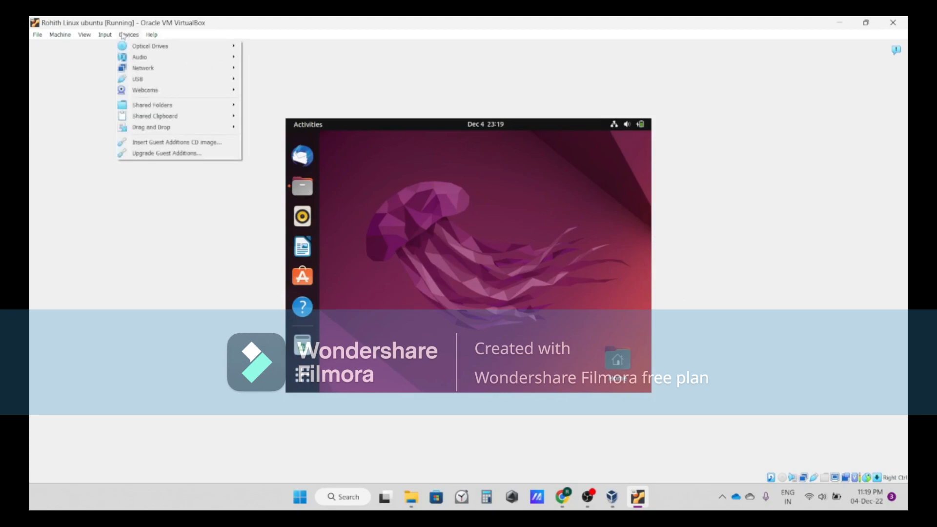
{"action": "left_click", "coordinate": [212, 145]}
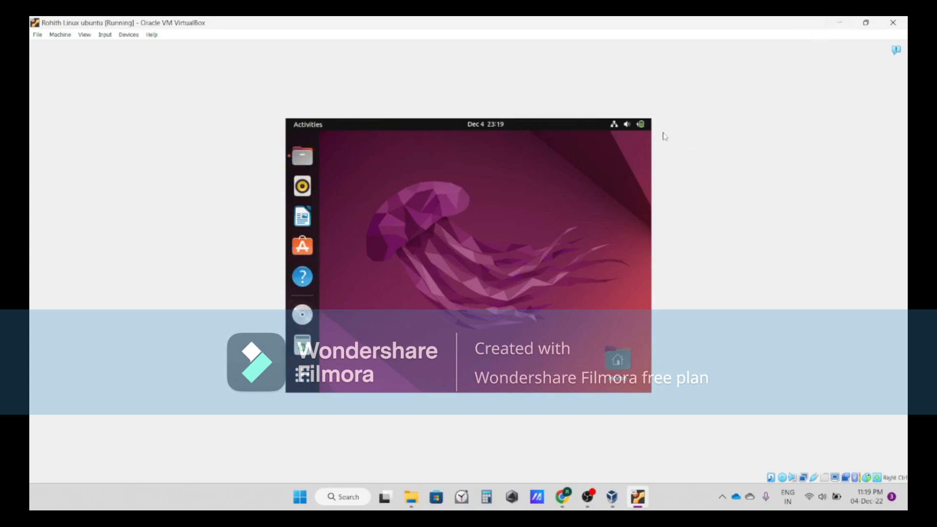
{"action": "left_click", "coordinate": [617, 125]}
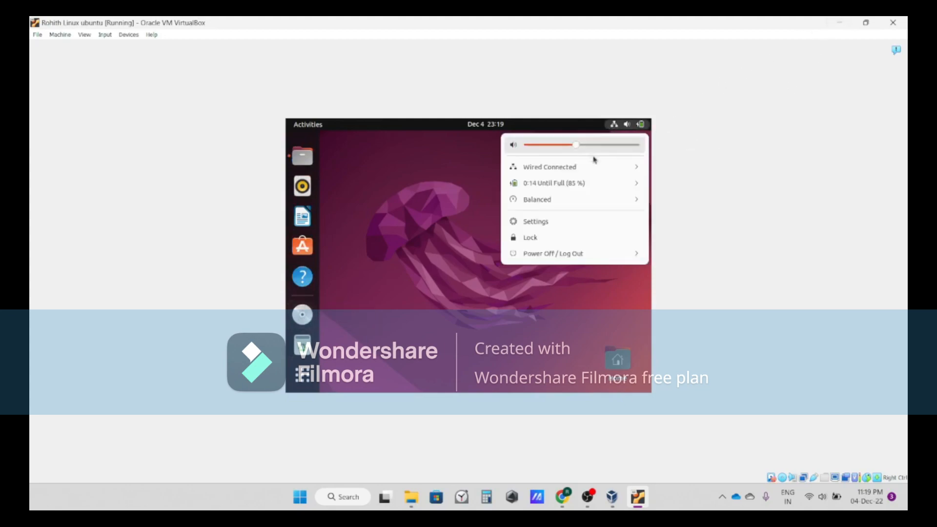
{"action": "left_click", "coordinate": [538, 255]}
{"action": "left_click", "coordinate": [538, 302]}
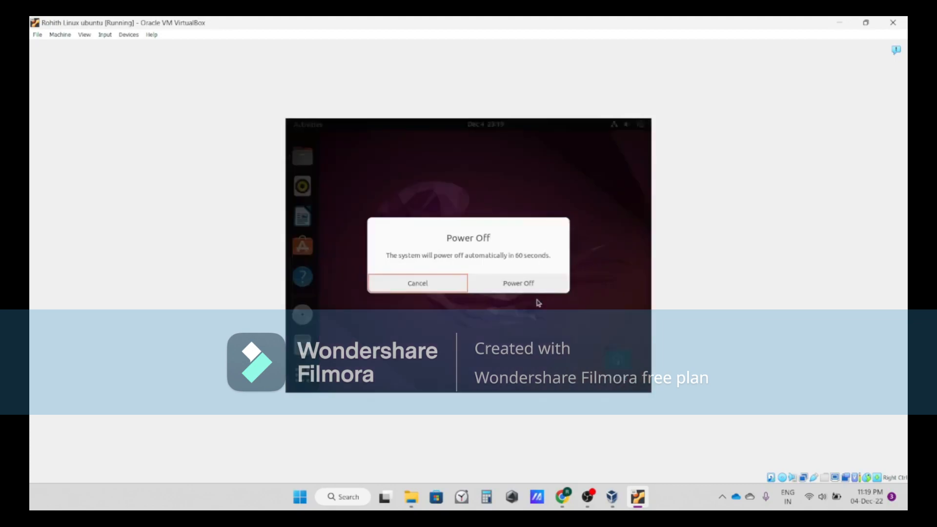
{"action": "left_click", "coordinate": [526, 290]}
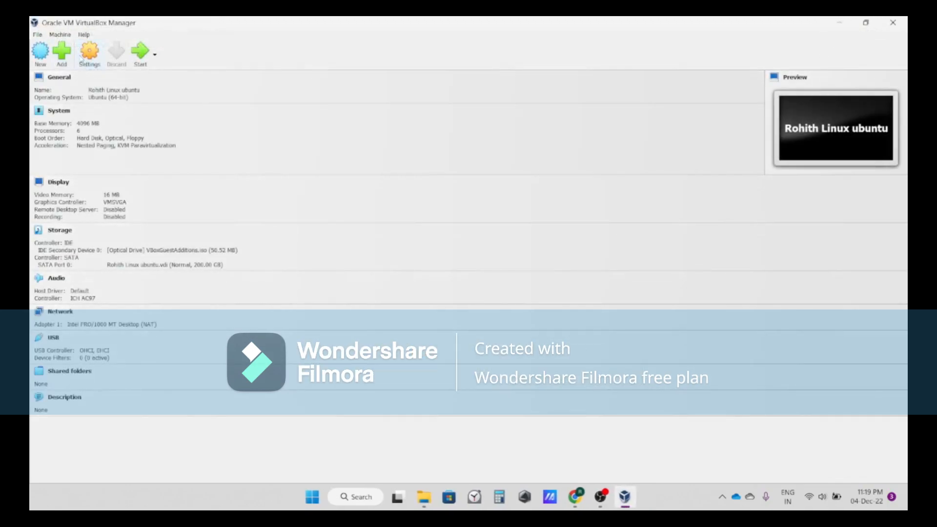
Open the VM's settings, review its pages, and set the display's video memory to 128 MB
{"action": "left_click", "coordinate": [90, 58]}
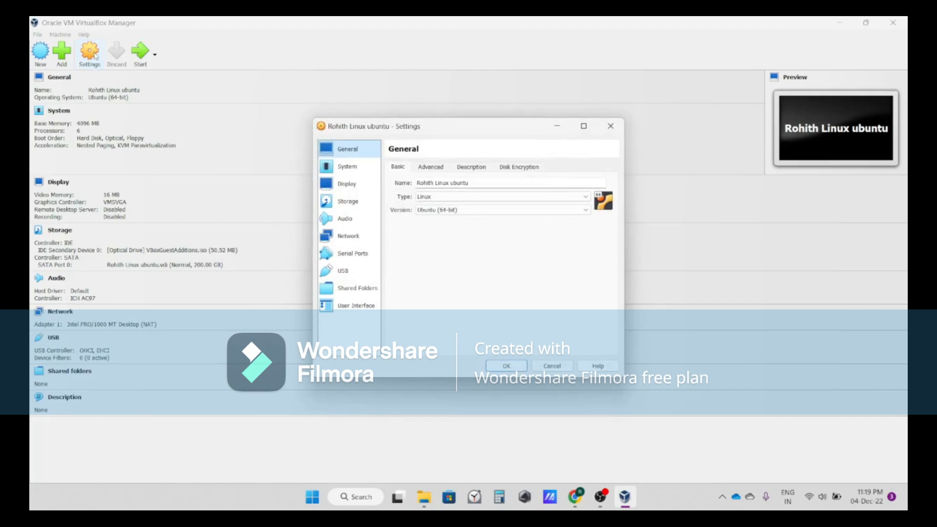
{"action": "left_click", "coordinate": [350, 166]}
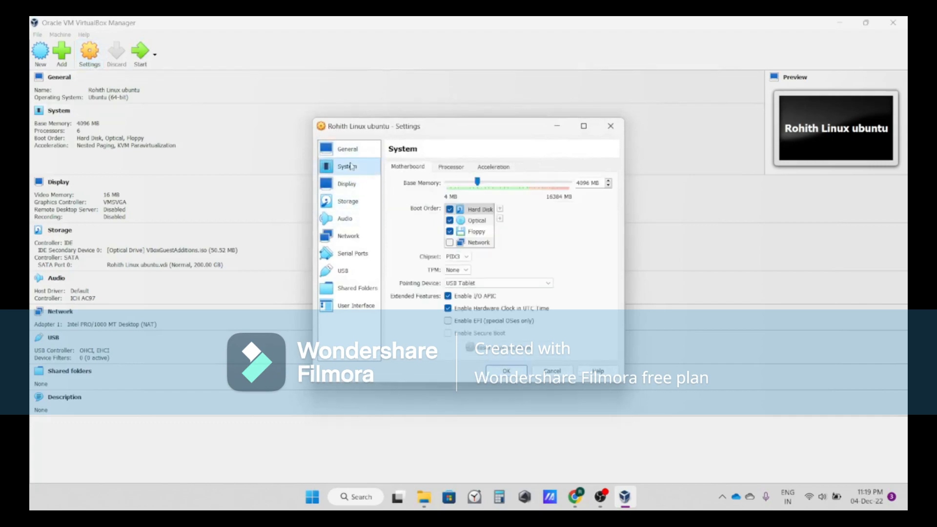
{"action": "left_click", "coordinate": [444, 167]}
{"action": "left_click", "coordinate": [365, 204]}
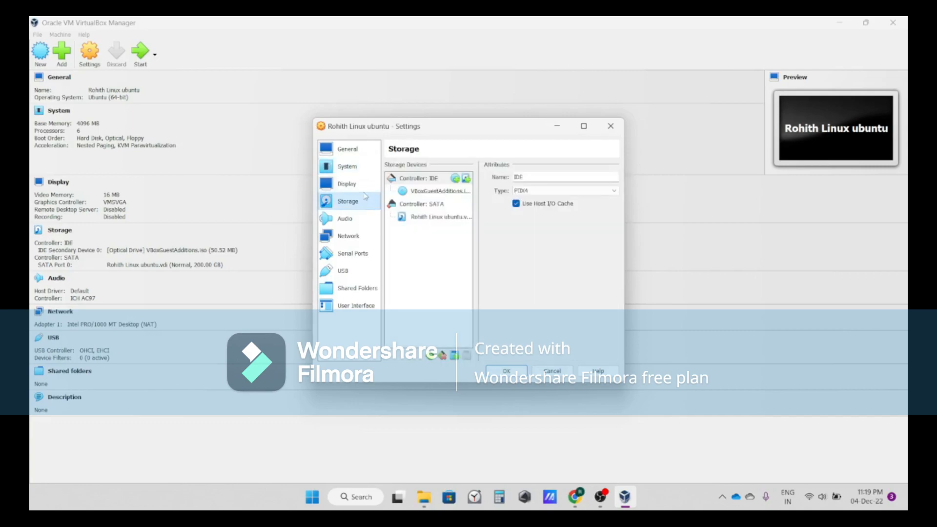
{"action": "left_click", "coordinate": [365, 188]}
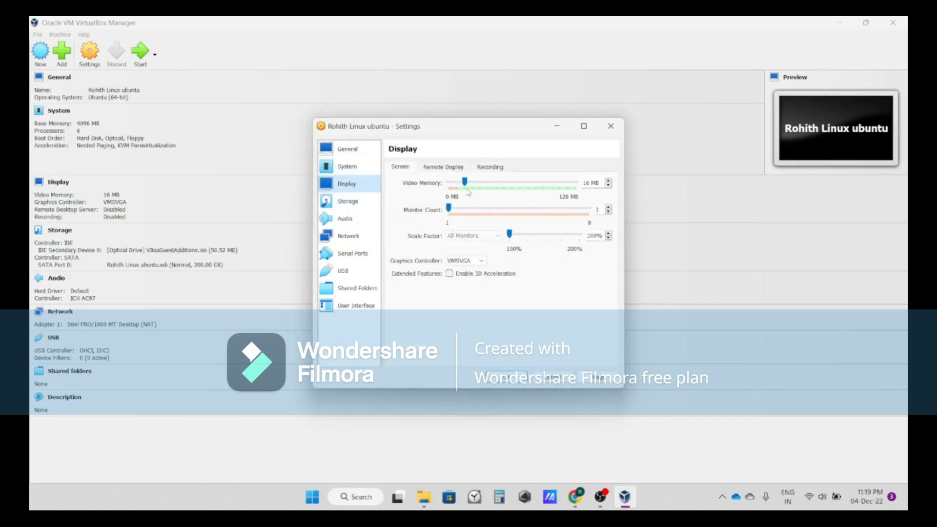
{"action": "left_click_drag", "start_coordinate": [464, 182], "coordinate": [579, 191]}
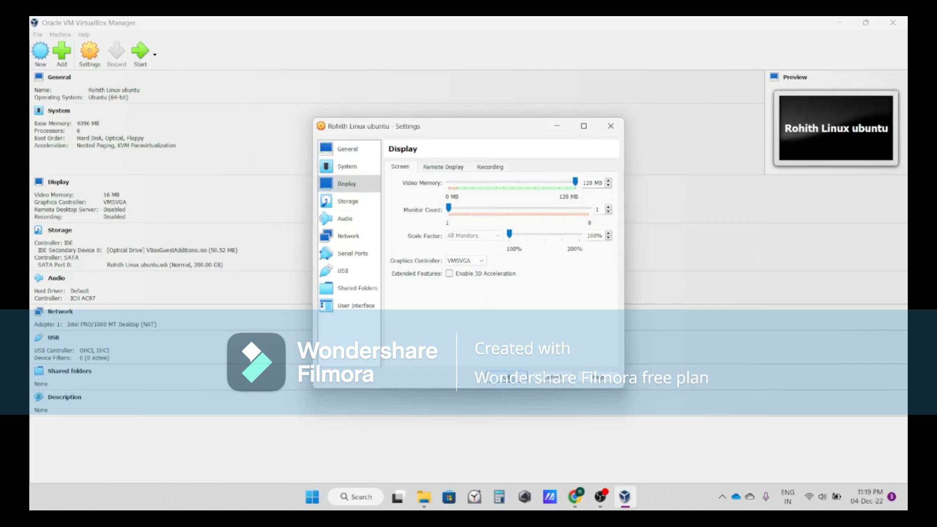
{"action": "left_click", "coordinate": [506, 377]}
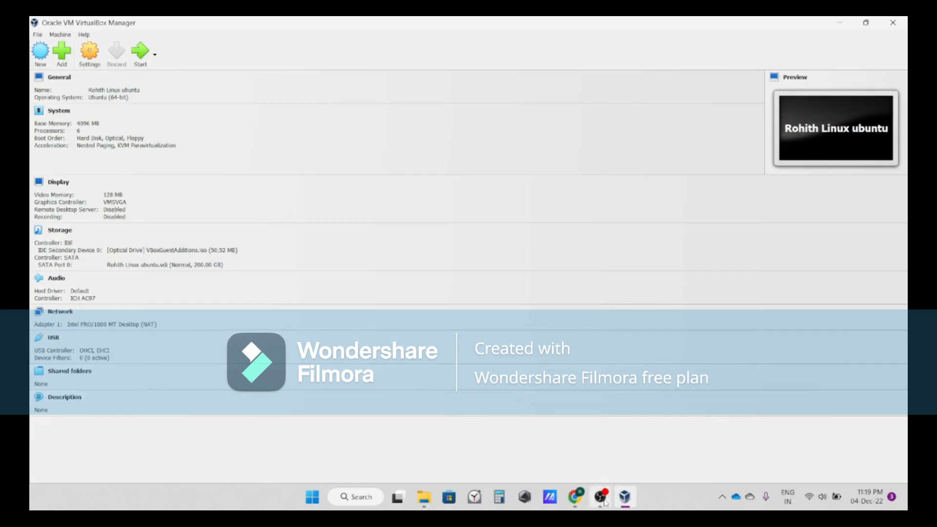
Start the virtual machine and log in to the Ubuntu account with its password
{"action": "left_click", "coordinate": [141, 52]}
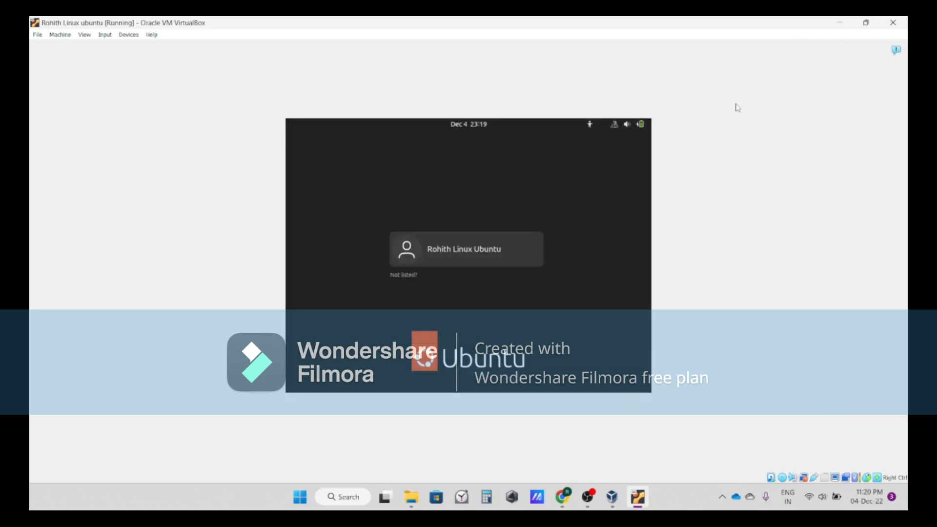
{"action": "left_click", "coordinate": [510, 260]}
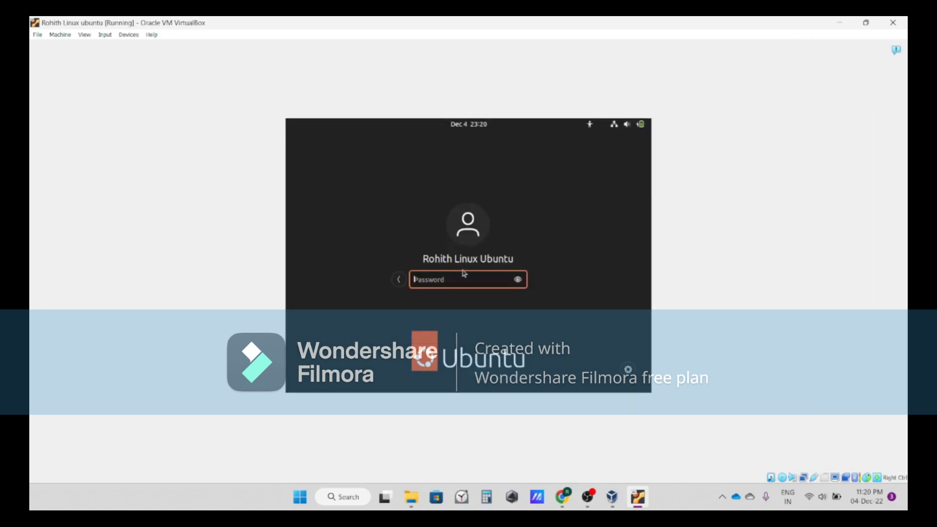
{"action": "type", "text": "•••••"}
{"action": "key", "text": "Return"}
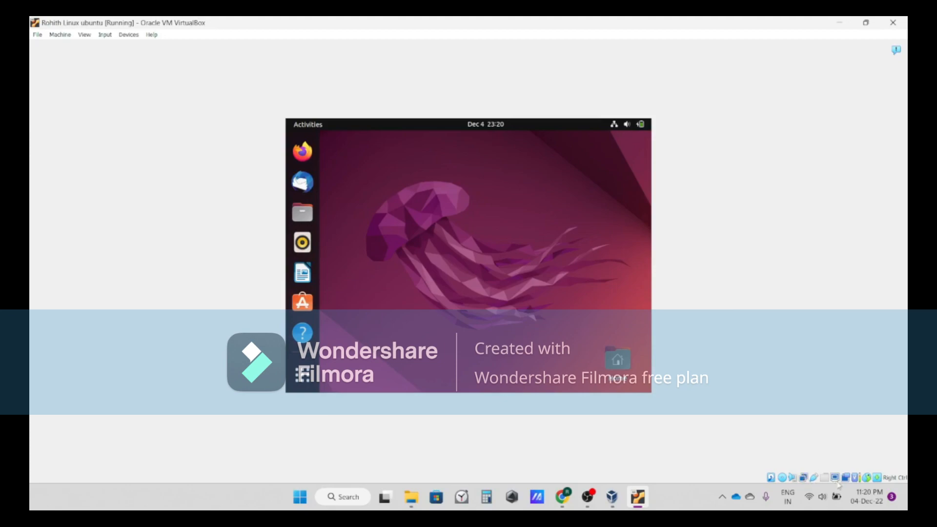
Resize the virtual screen to 1920x1200 and switch the VM window to full-screen mode
{"action": "mouse_move", "coordinate": [835, 482]}
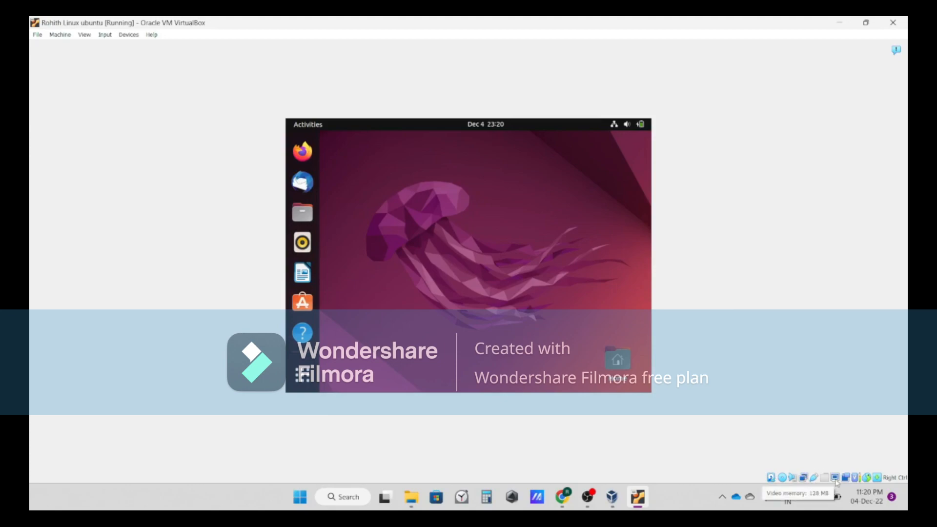
{"action": "left_click", "coordinate": [833, 480]}
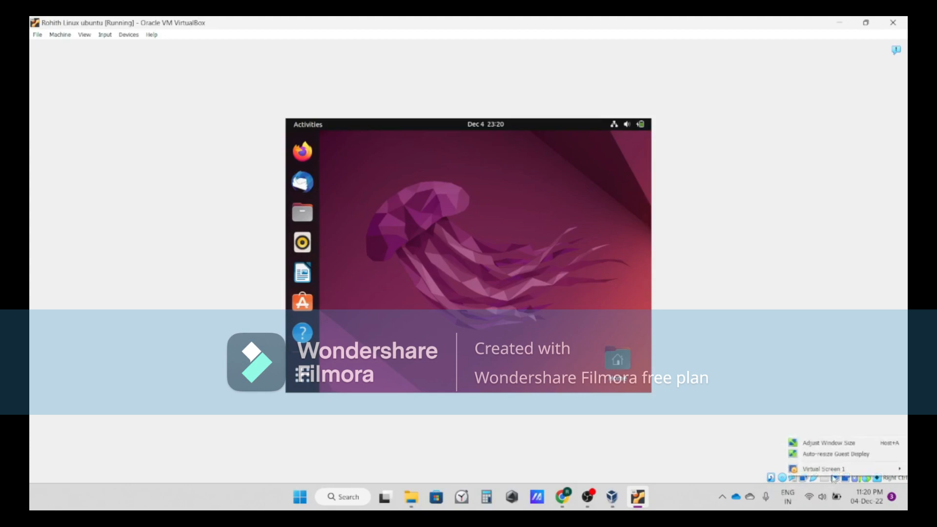
{"action": "mouse_move", "coordinate": [832, 470]}
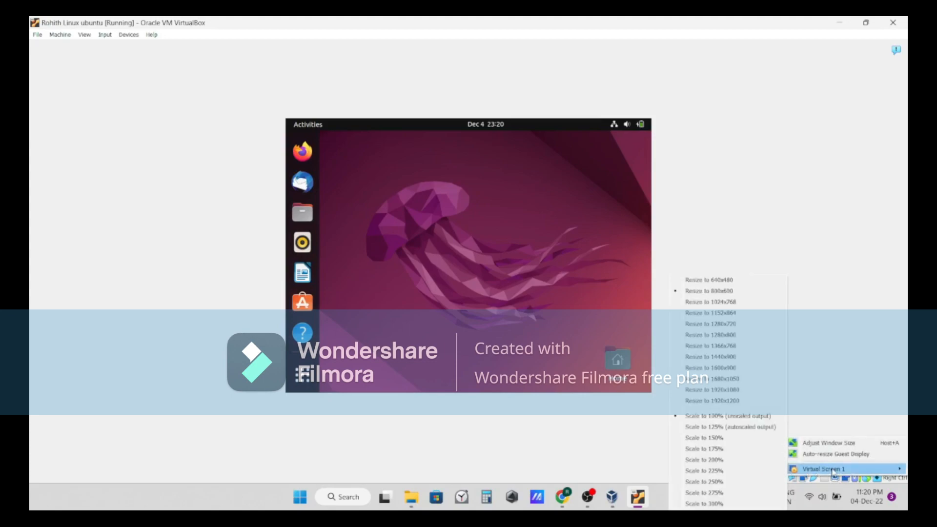
{"action": "left_click", "coordinate": [748, 403]}
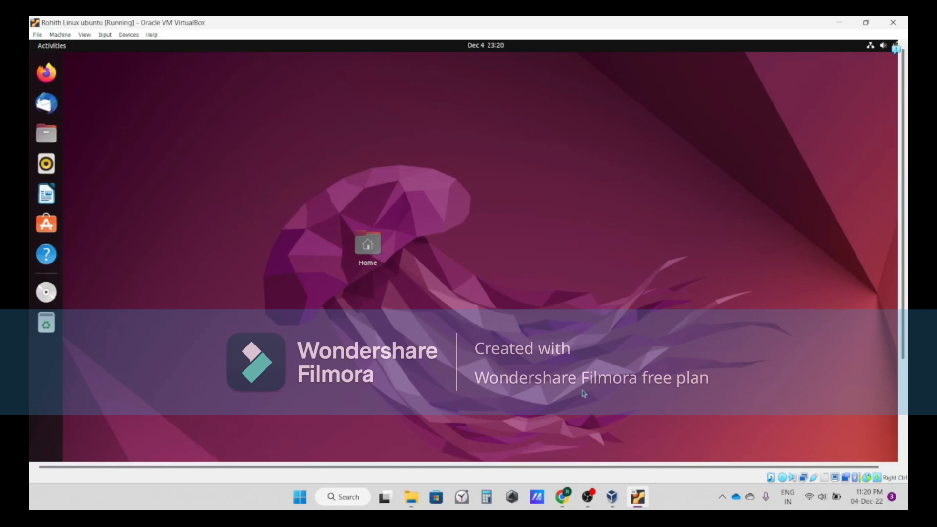
{"action": "key", "text": "Control_R+f"}
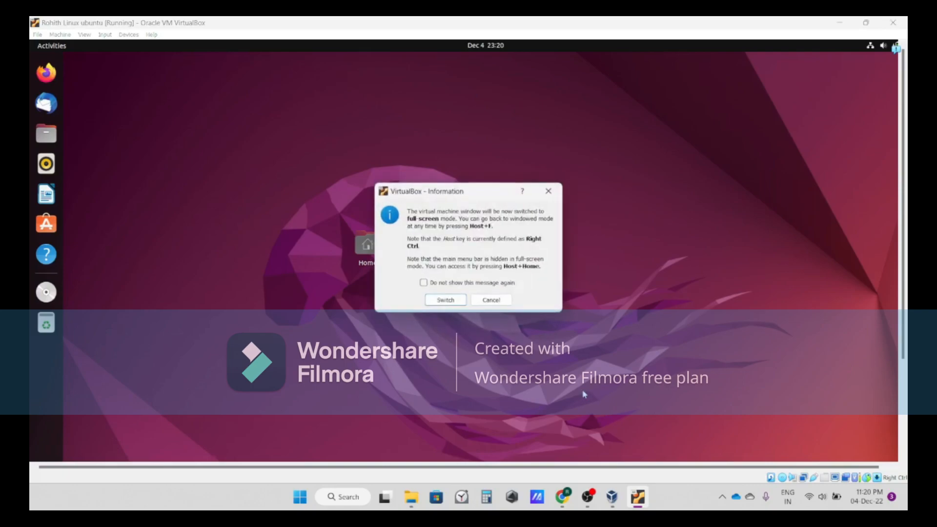
{"action": "key", "text": "Return"}
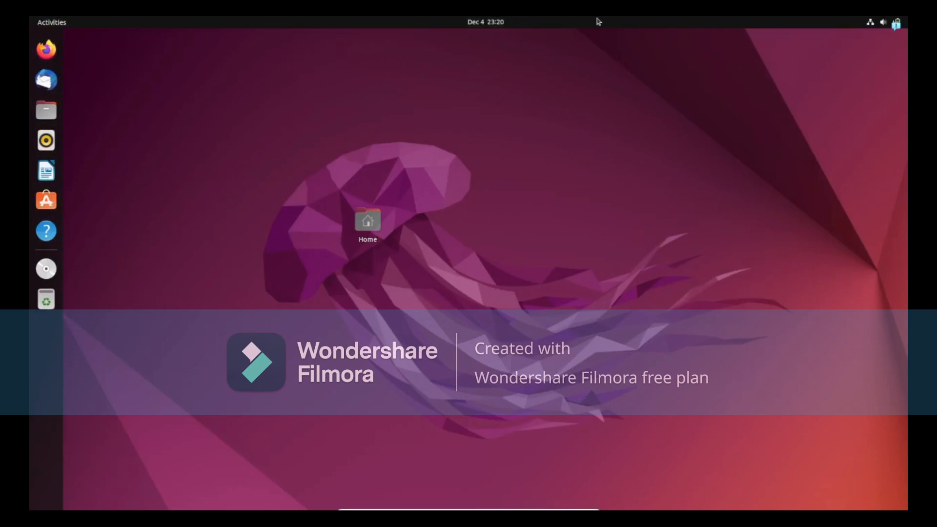
{"action": "left_click", "coordinate": [884, 22]}
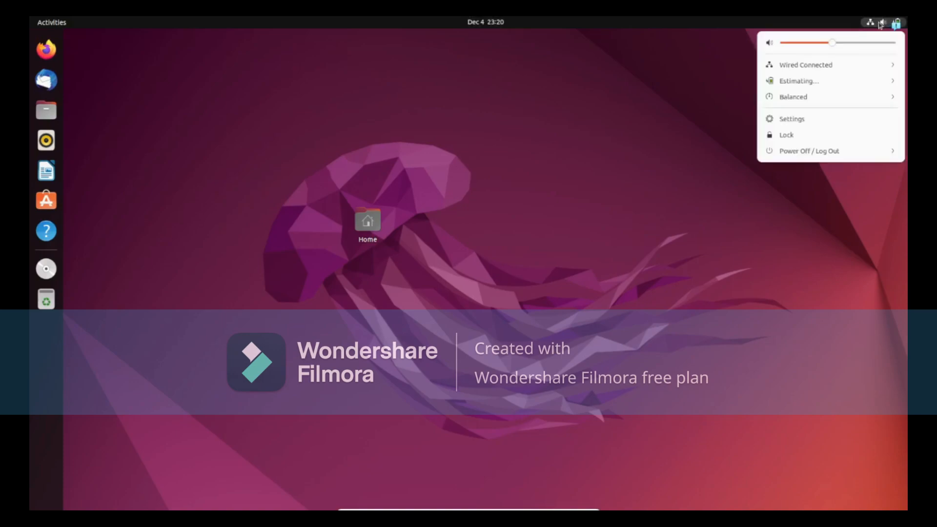
{"action": "left_click", "coordinate": [669, 224]}
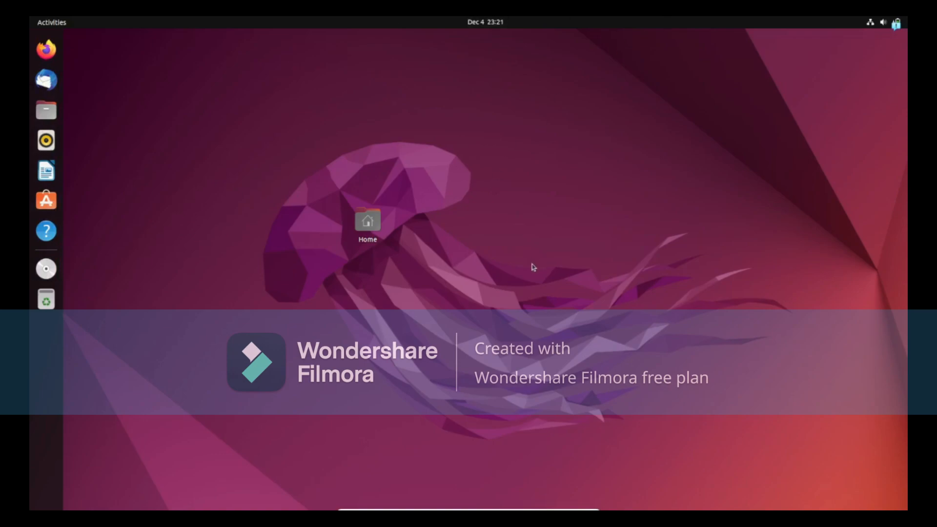
{"action": "type", "text": "T"}
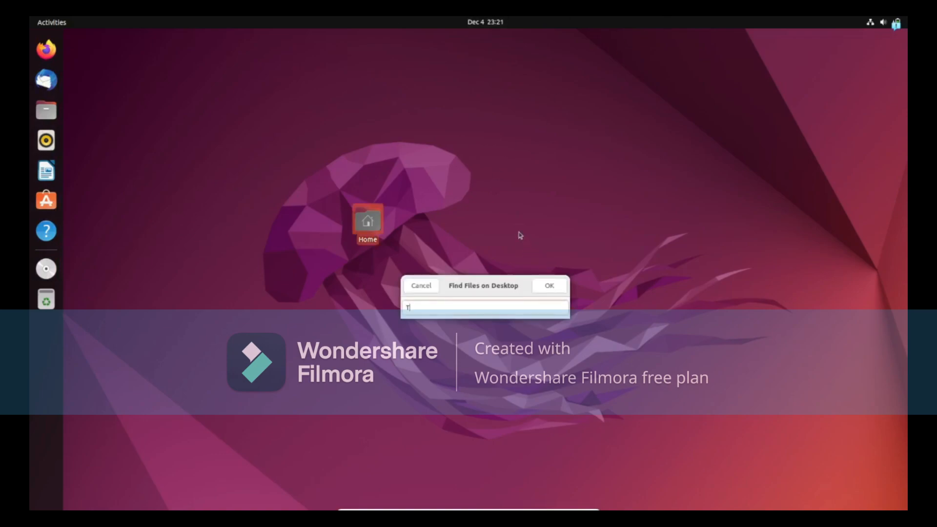
{"action": "left_click", "coordinate": [566, 285]}
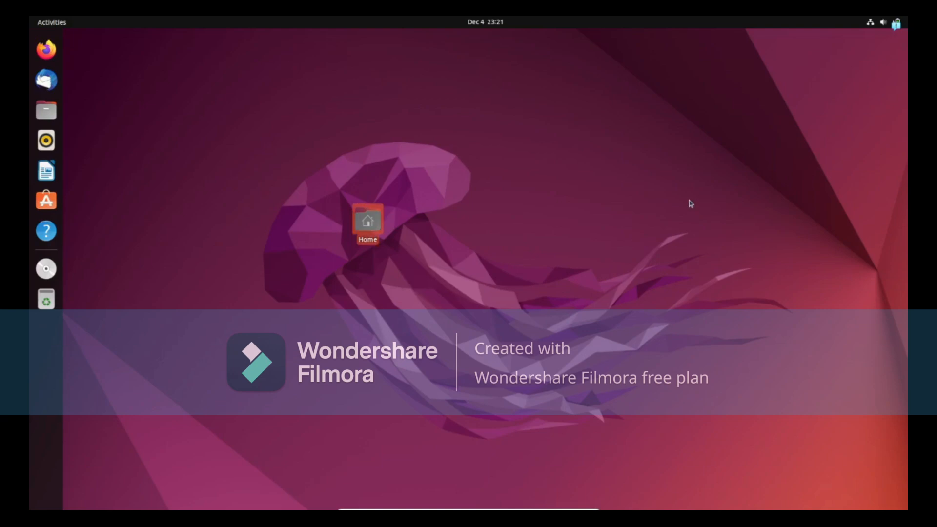
Open a terminal and run pwd and ls to check the home directory
{"action": "key", "text": "ctrl+alt+t"}
{"action": "left_click_drag", "start_coordinate": [210, 68], "coordinate": [401, 139]}
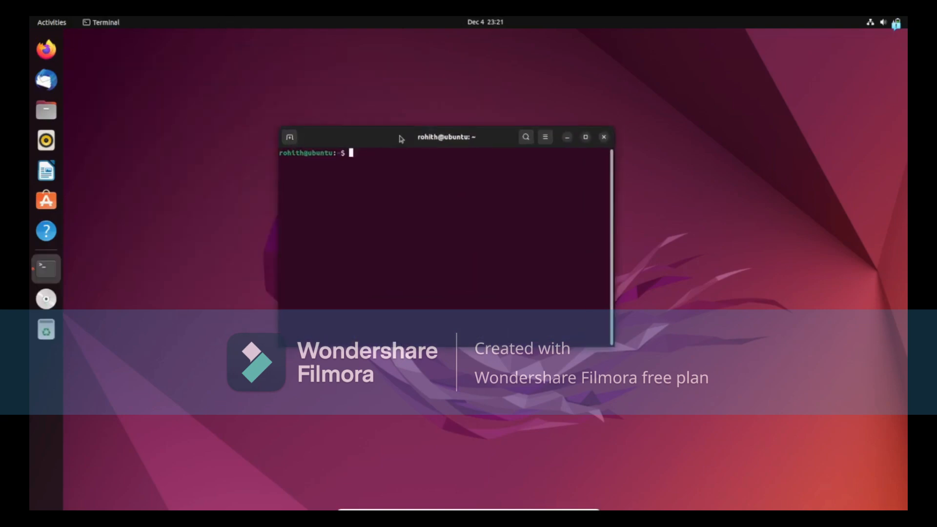
{"action": "type", "text": "ped"}
{"action": "key", "text": "Return"}
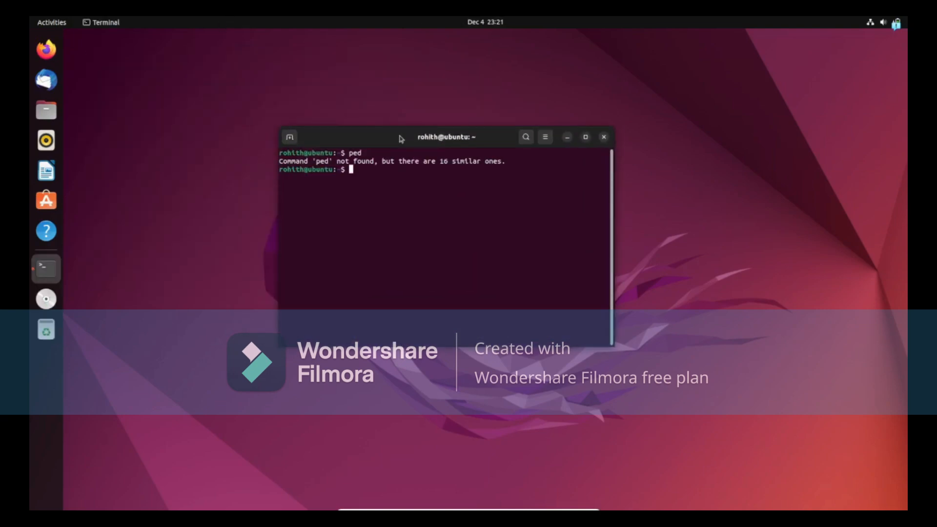
{"action": "type", "text": "pwd"}
{"action": "key", "text": "Return"}
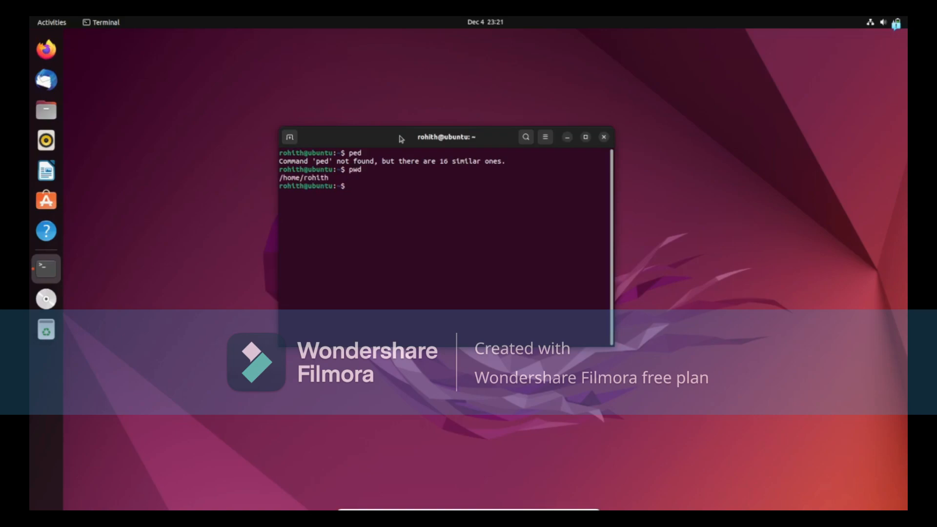
{"action": "type", "text": "ls"}
{"action": "key", "text": "Return"}
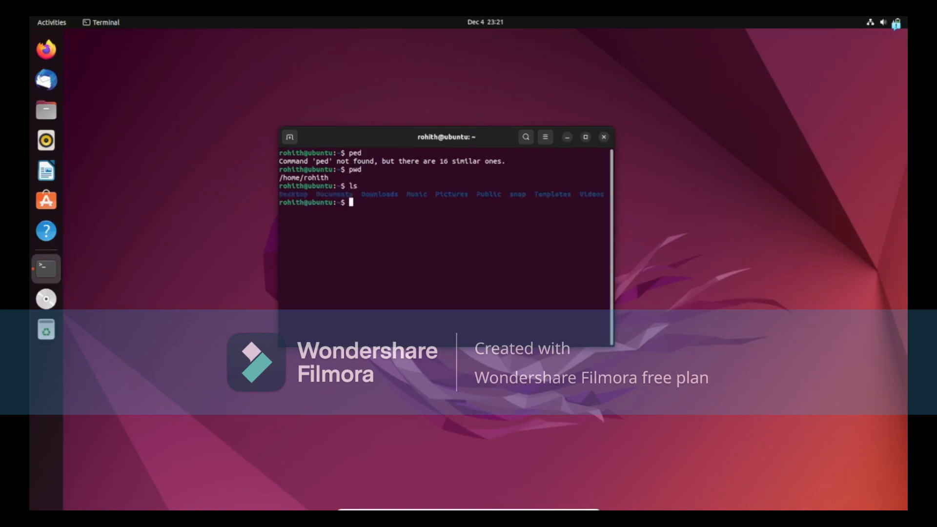